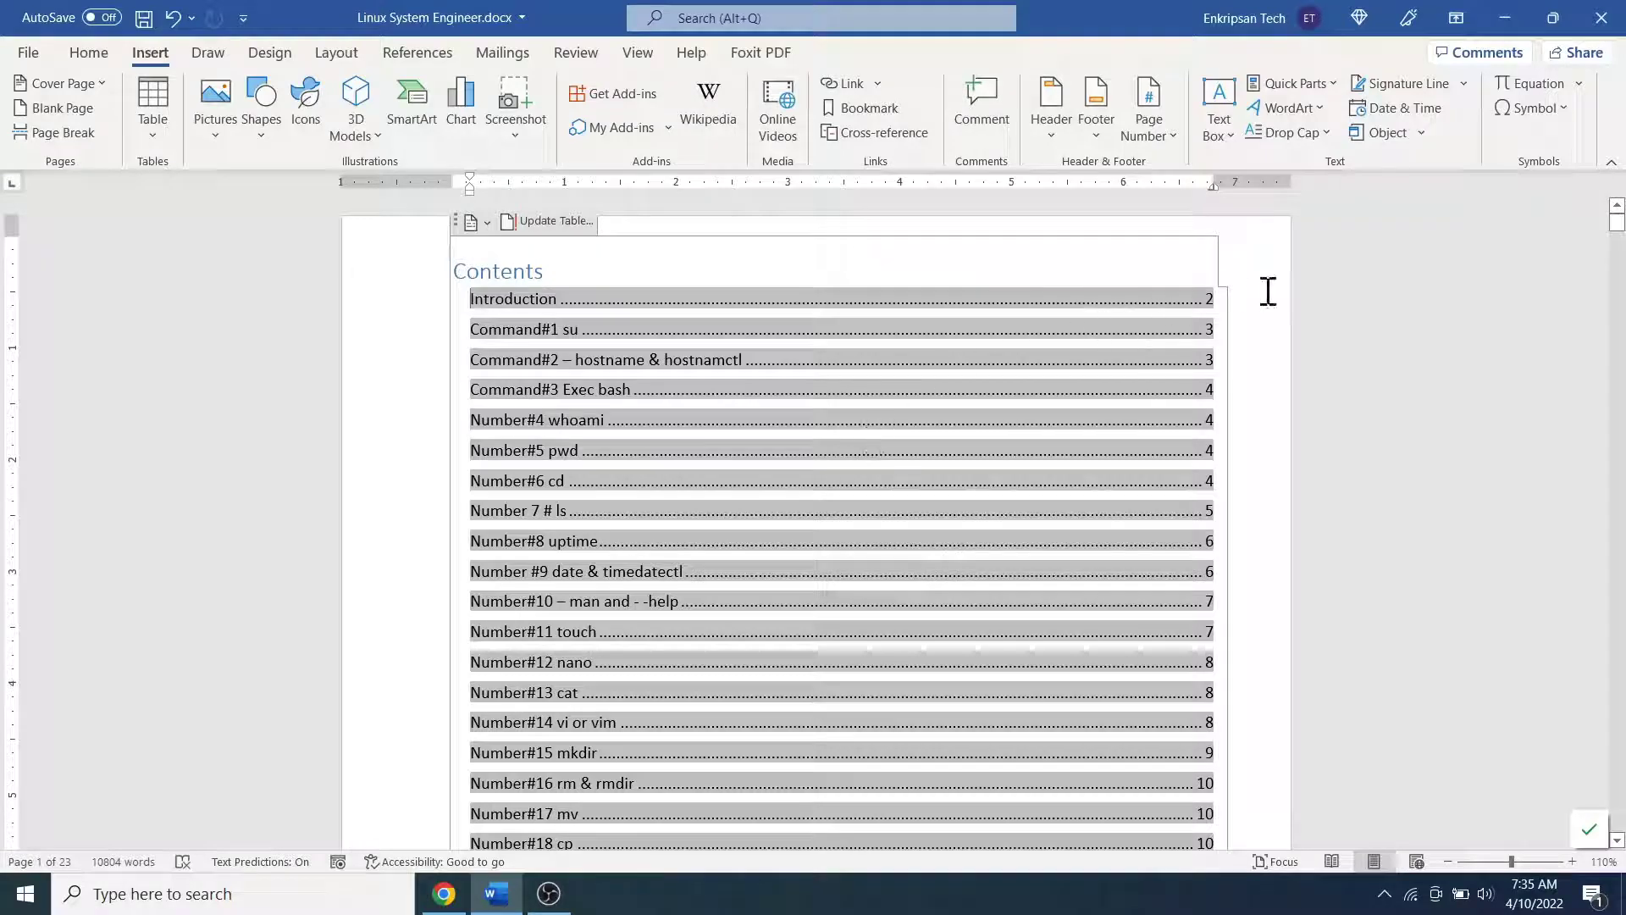
Add a Plain Number 2 centred page number to the bottom of every page
{"action": "scroll", "coordinate": [839, 479], "scroll_direction": "down", "scroll_amount": 10}
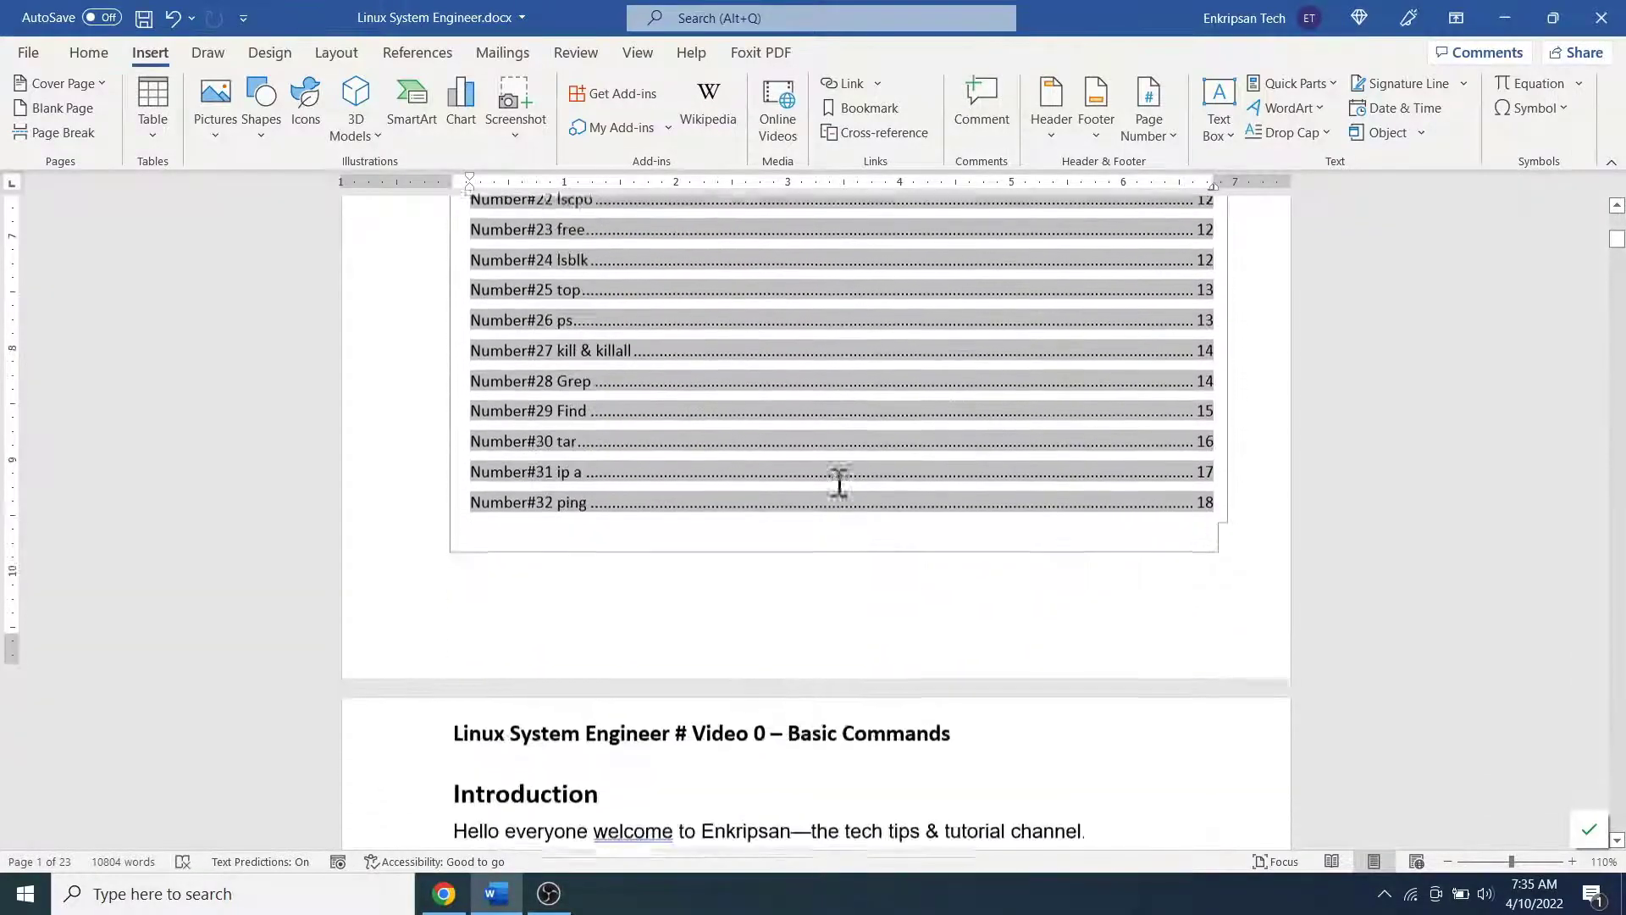
{"action": "scroll", "coordinate": [856, 539], "scroll_direction": "down", "scroll_amount": 8}
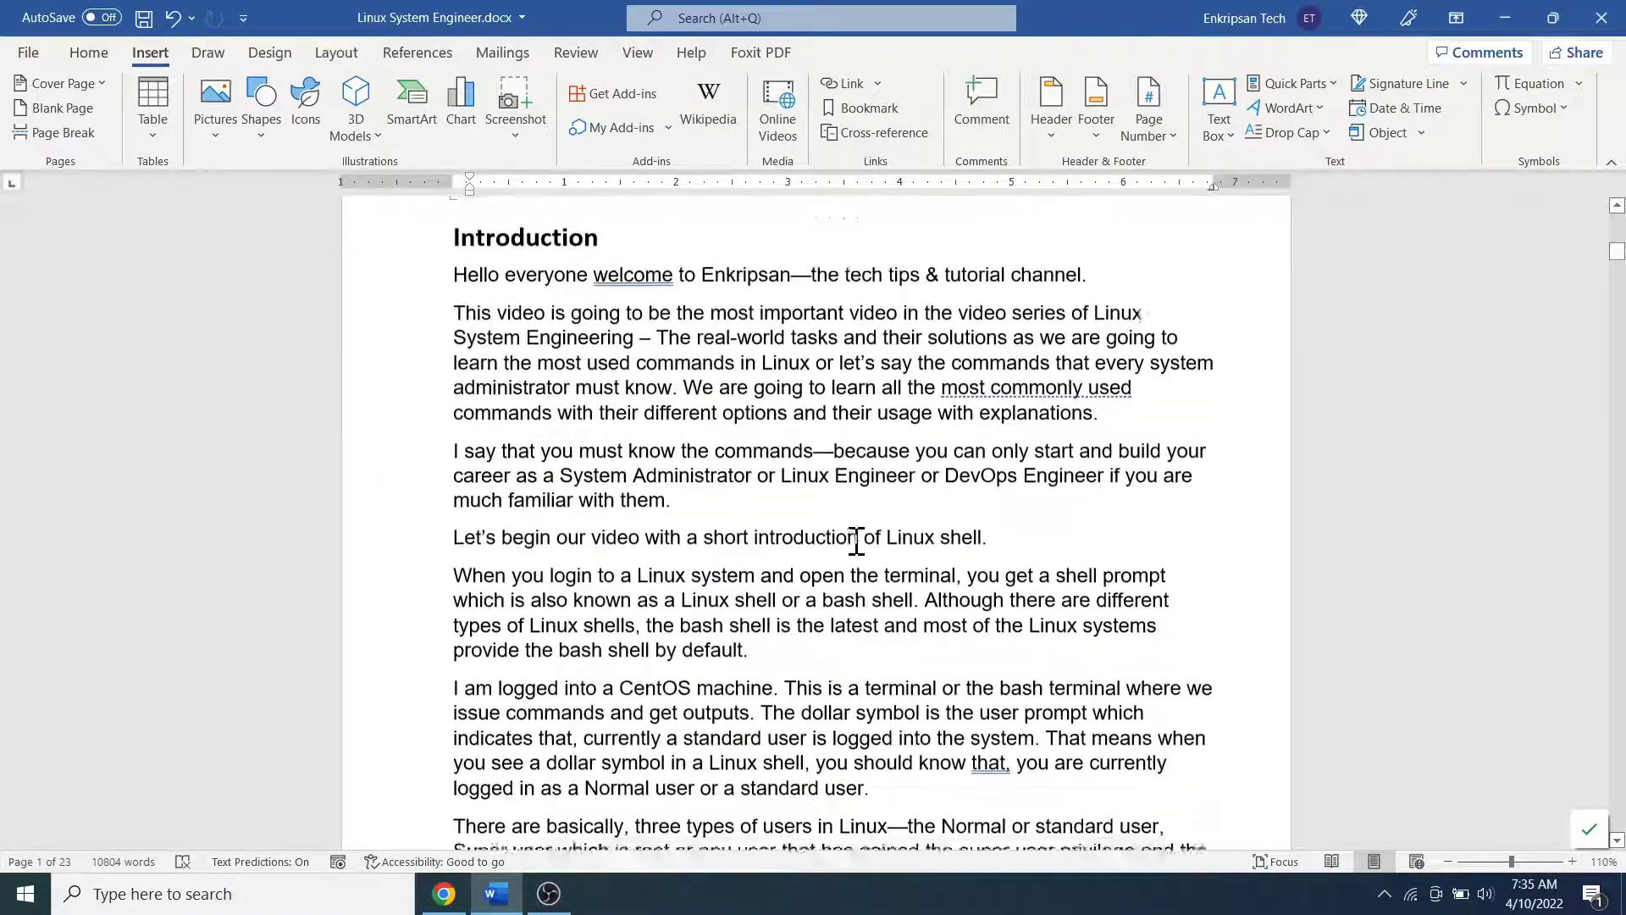
{"action": "key", "text": "ctrl+Home"}
{"action": "scroll", "coordinate": [941, 603], "scroll_direction": "down", "scroll_amount": 10}
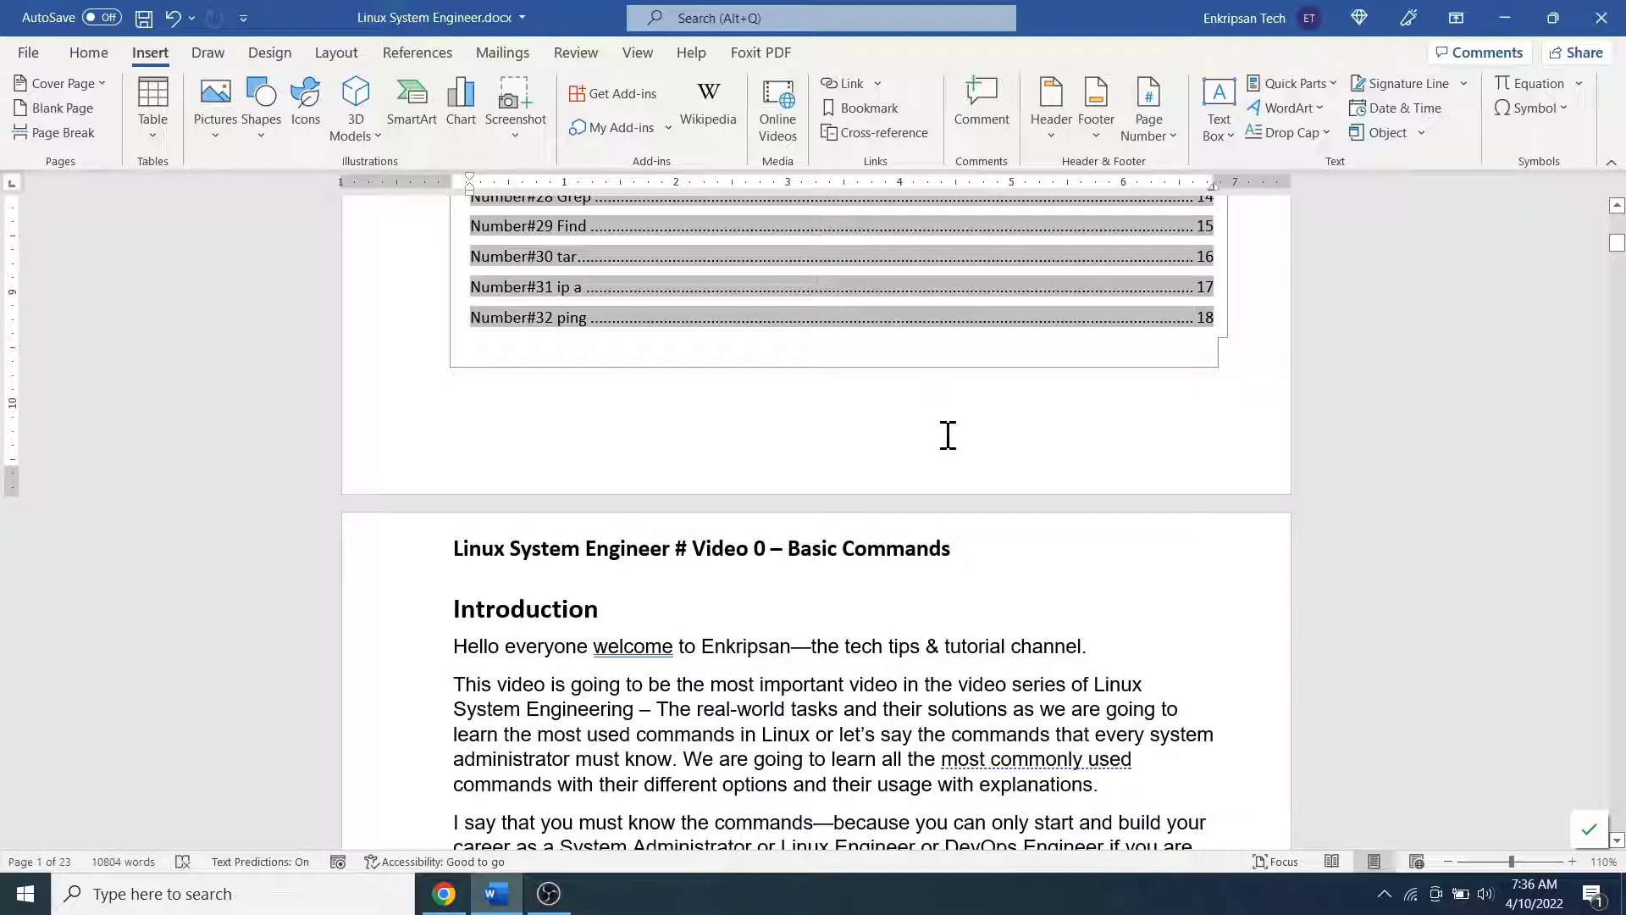
{"action": "scroll", "coordinate": [948, 436], "scroll_direction": "down", "scroll_amount": 12}
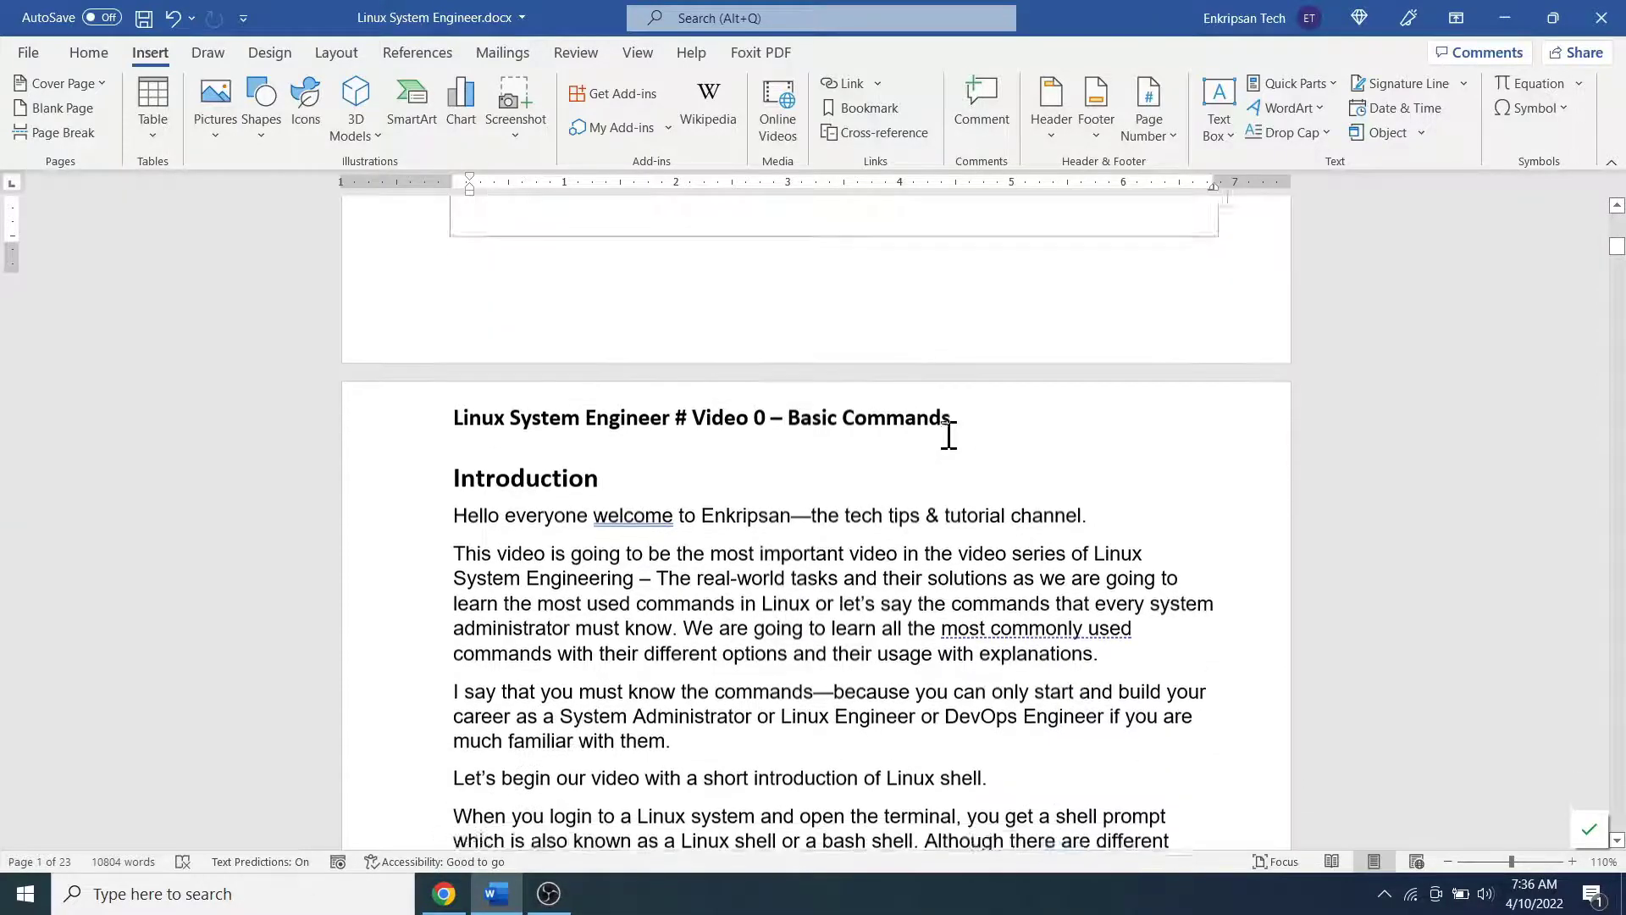
{"action": "scroll", "coordinate": [946, 461], "scroll_direction": "down", "scroll_amount": 4}
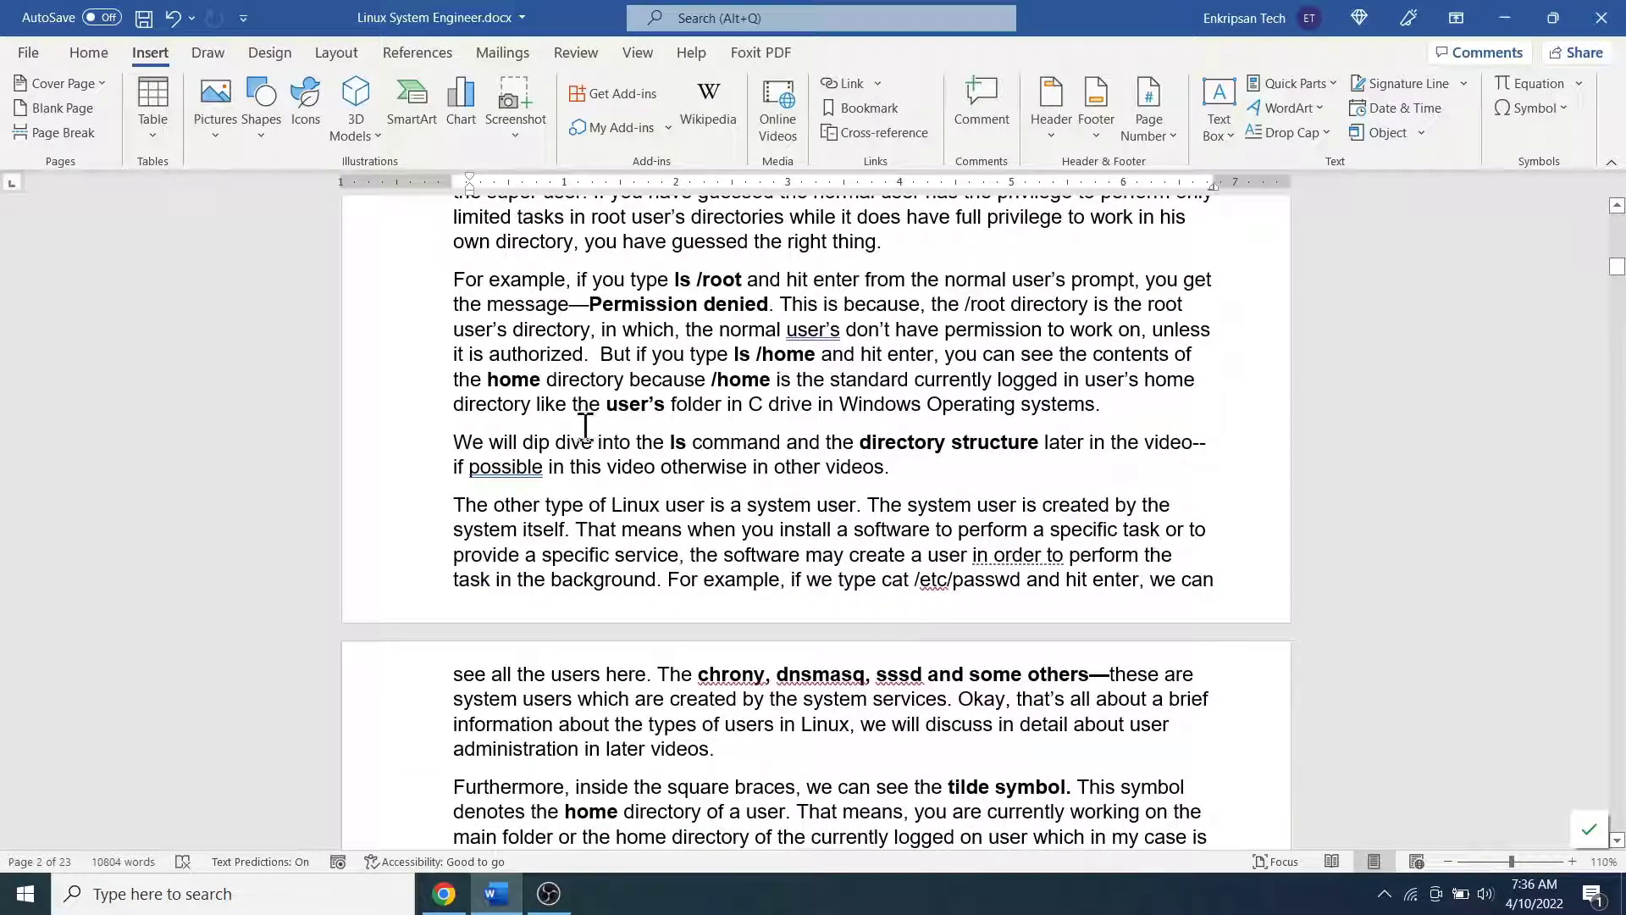
{"action": "scroll", "coordinate": [543, 343], "scroll_direction": "up", "scroll_amount": 20}
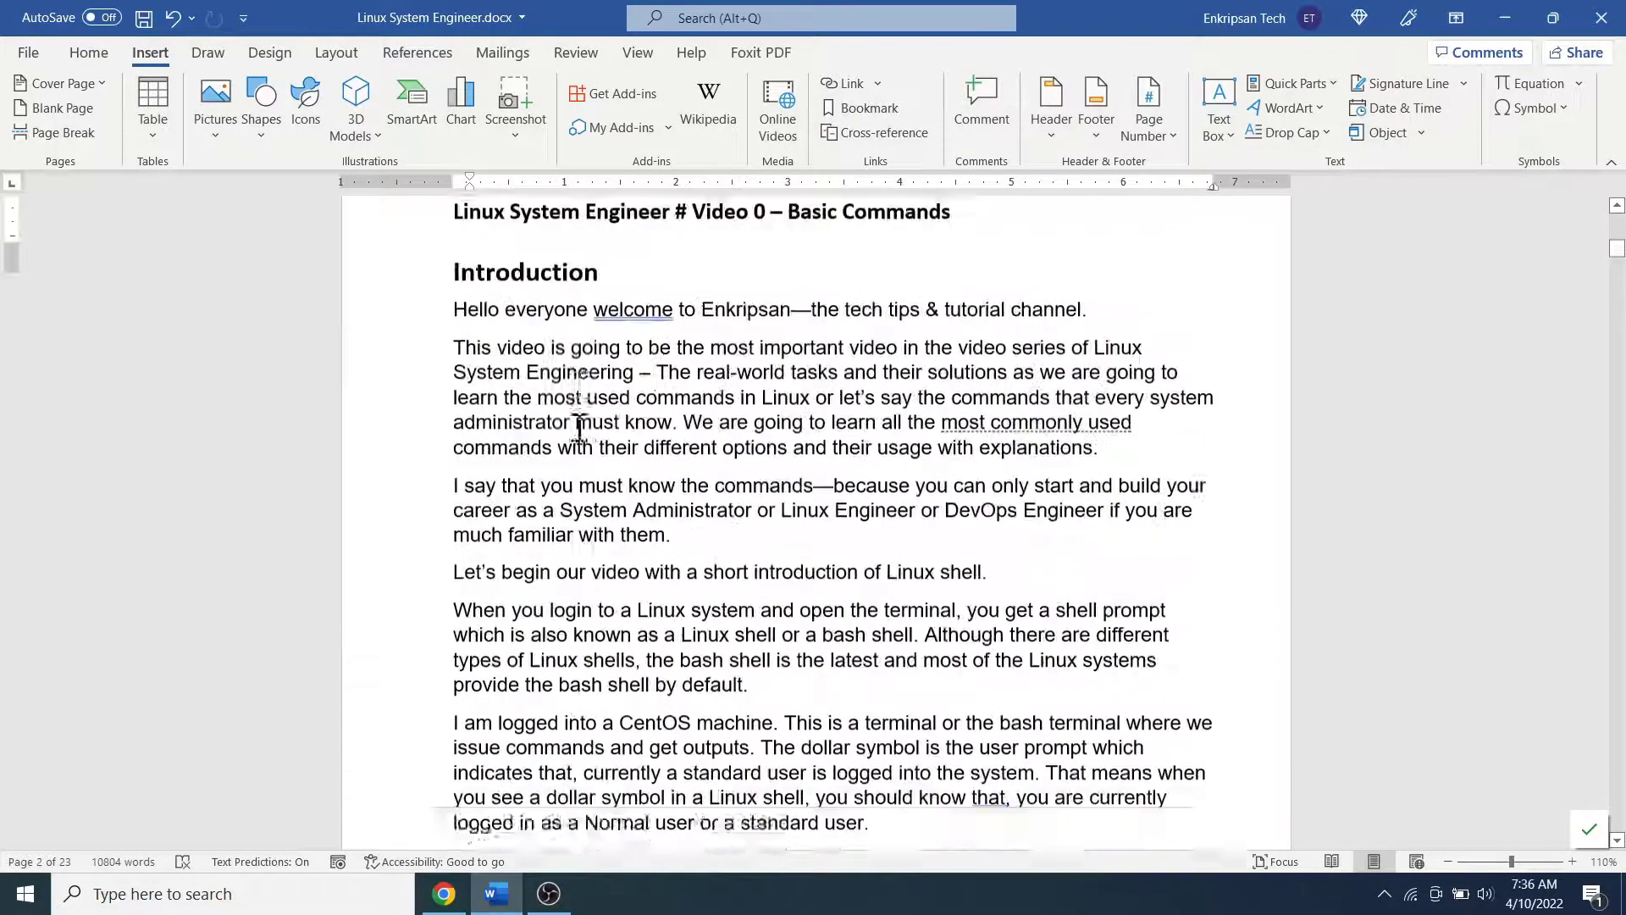
{"action": "scroll", "coordinate": [578, 424], "scroll_direction": "up", "scroll_amount": 3}
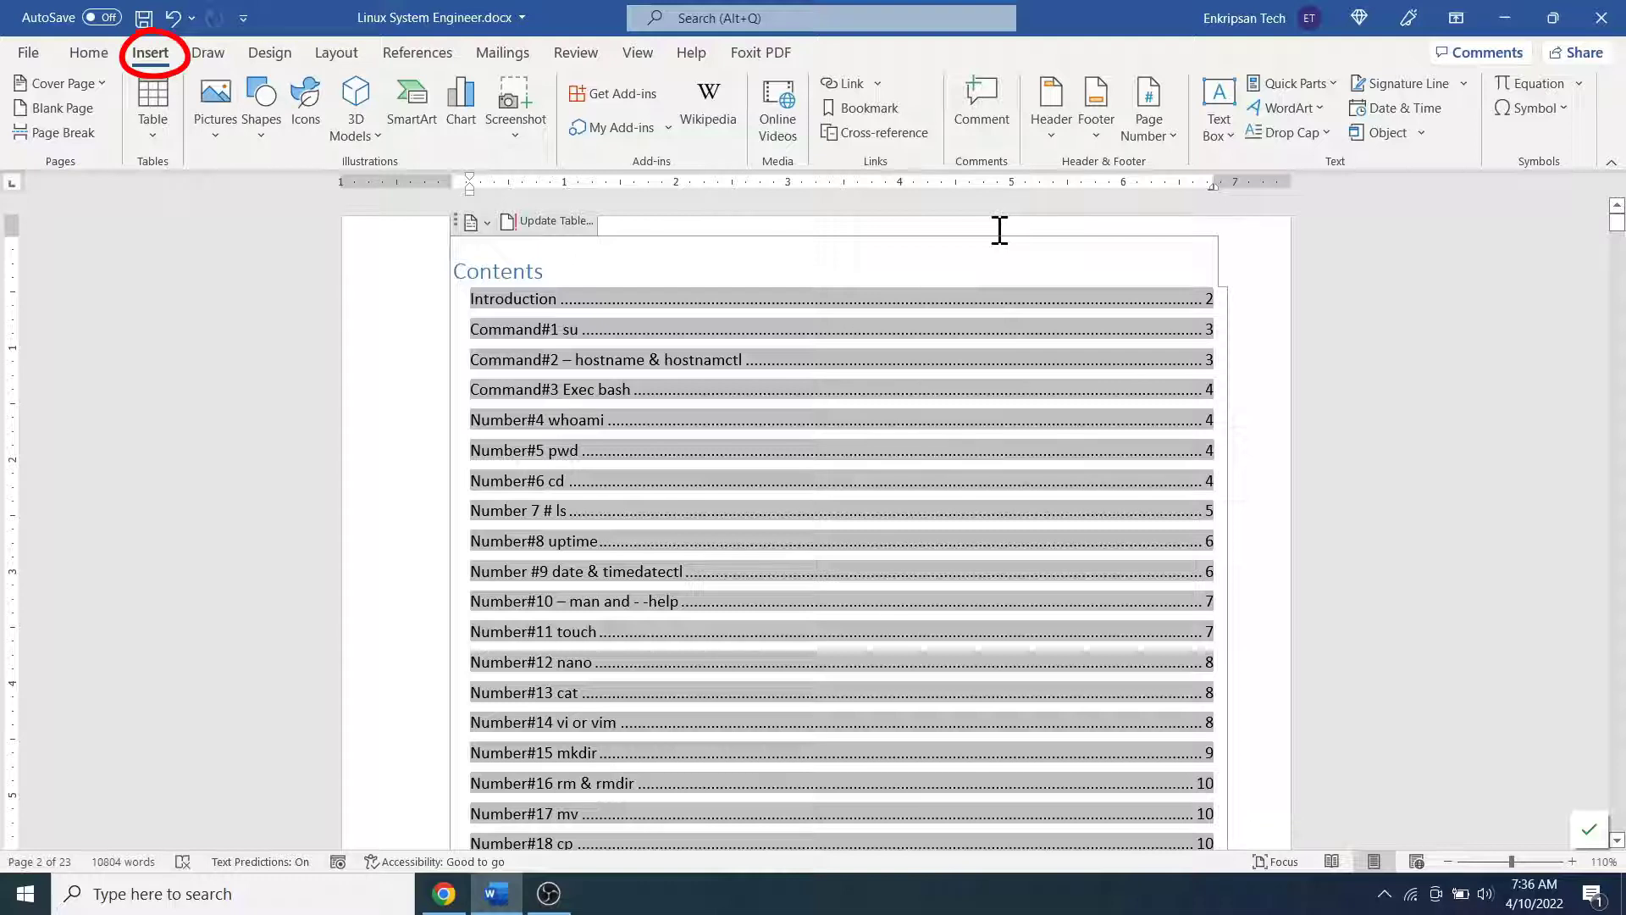
{"action": "left_click", "coordinate": [1177, 142]}
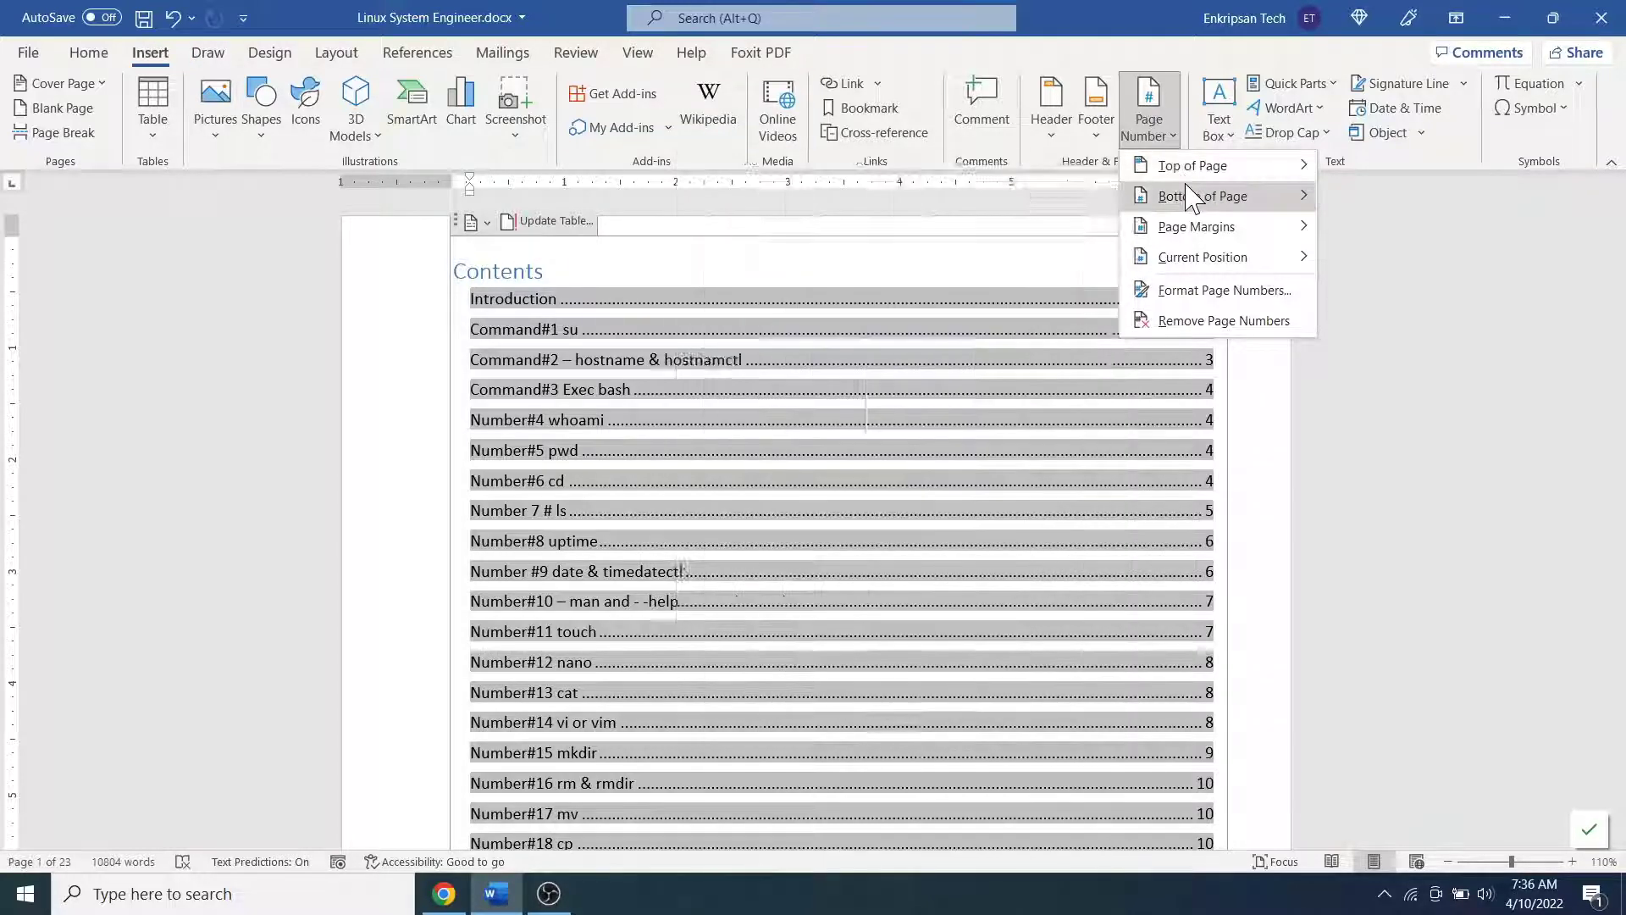
{"action": "mouse_move", "coordinate": [1195, 201]}
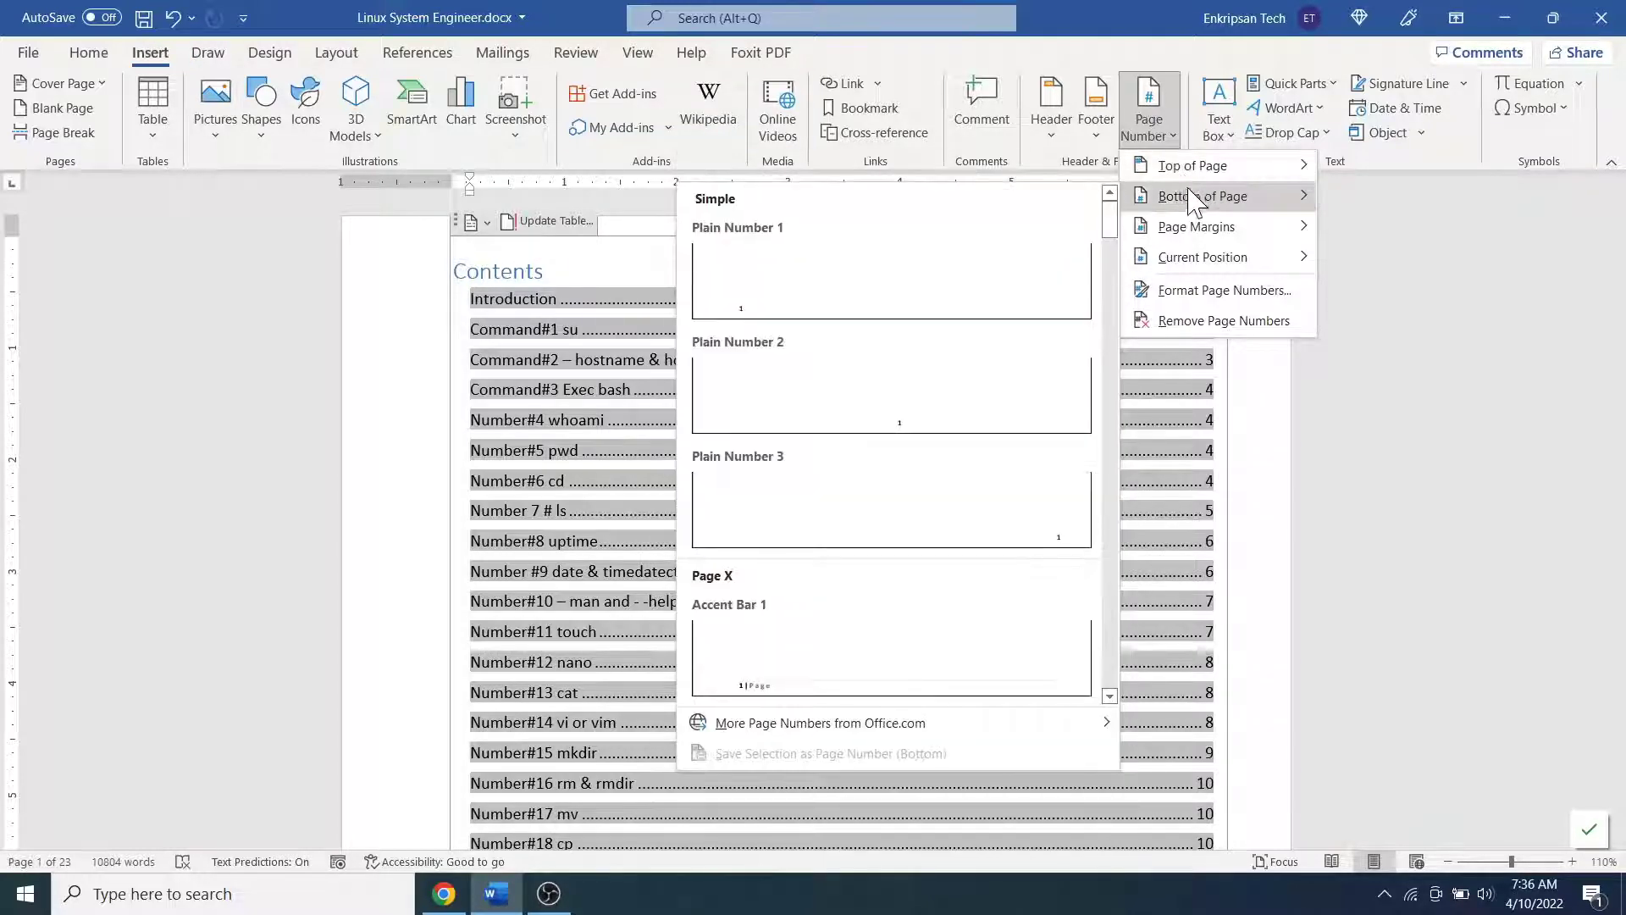
{"action": "left_click", "coordinate": [990, 400]}
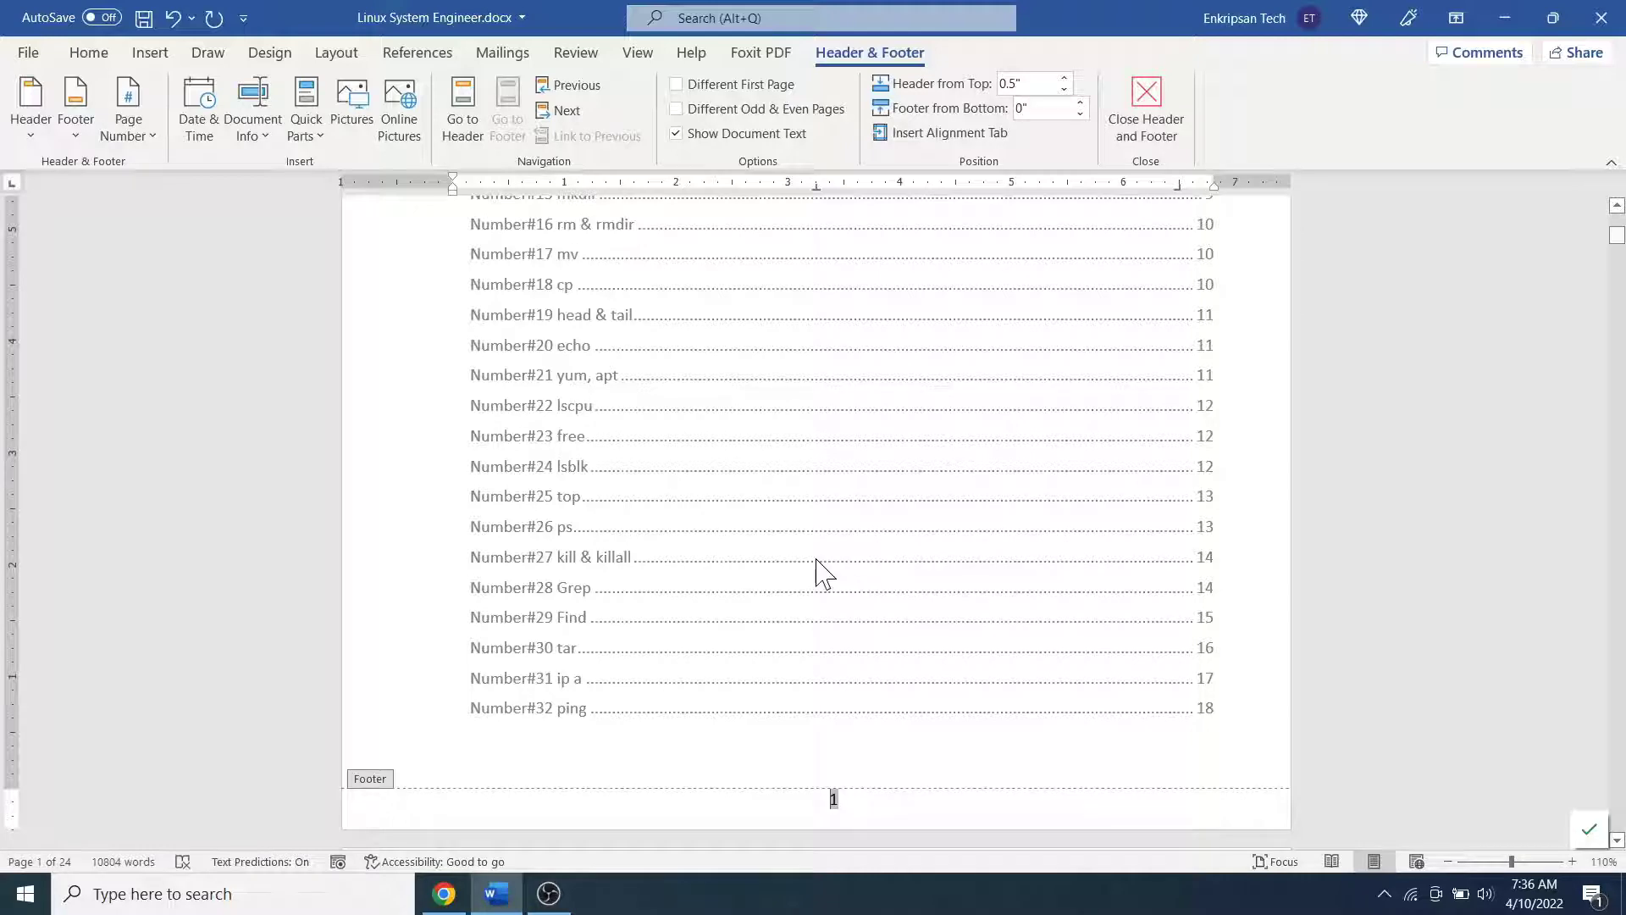
{"action": "scroll", "coordinate": [826, 575], "scroll_direction": "down", "scroll_amount": 10}
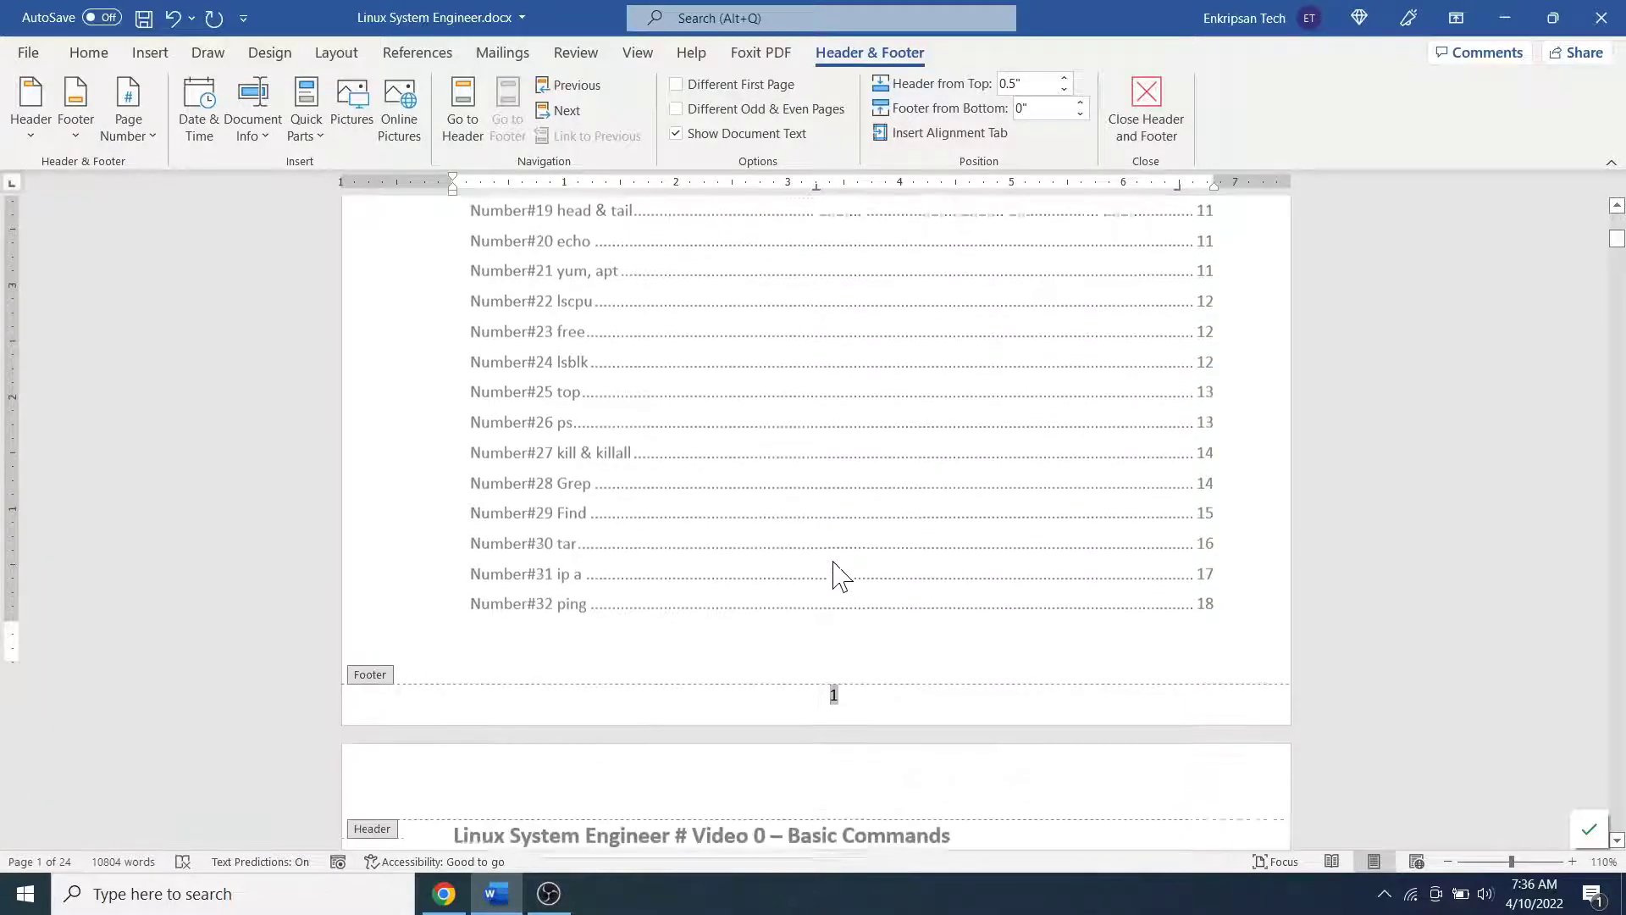
{"action": "scroll", "coordinate": [839, 575], "scroll_direction": "down", "scroll_amount": 6}
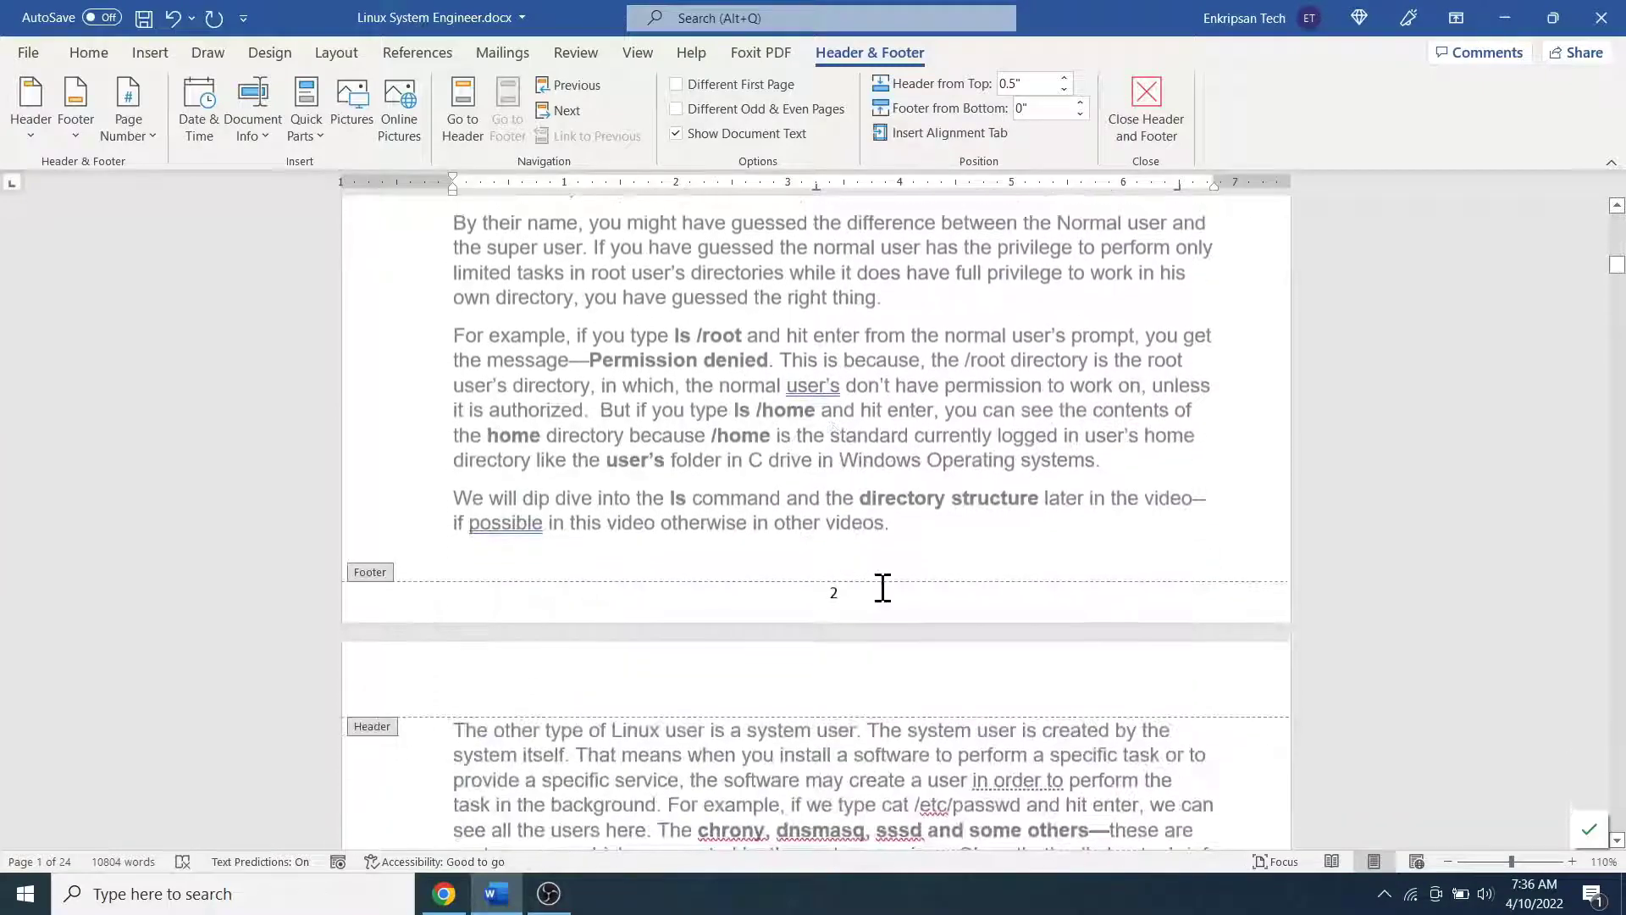
{"action": "scroll", "coordinate": [869, 598], "scroll_direction": "up", "scroll_amount": 15}
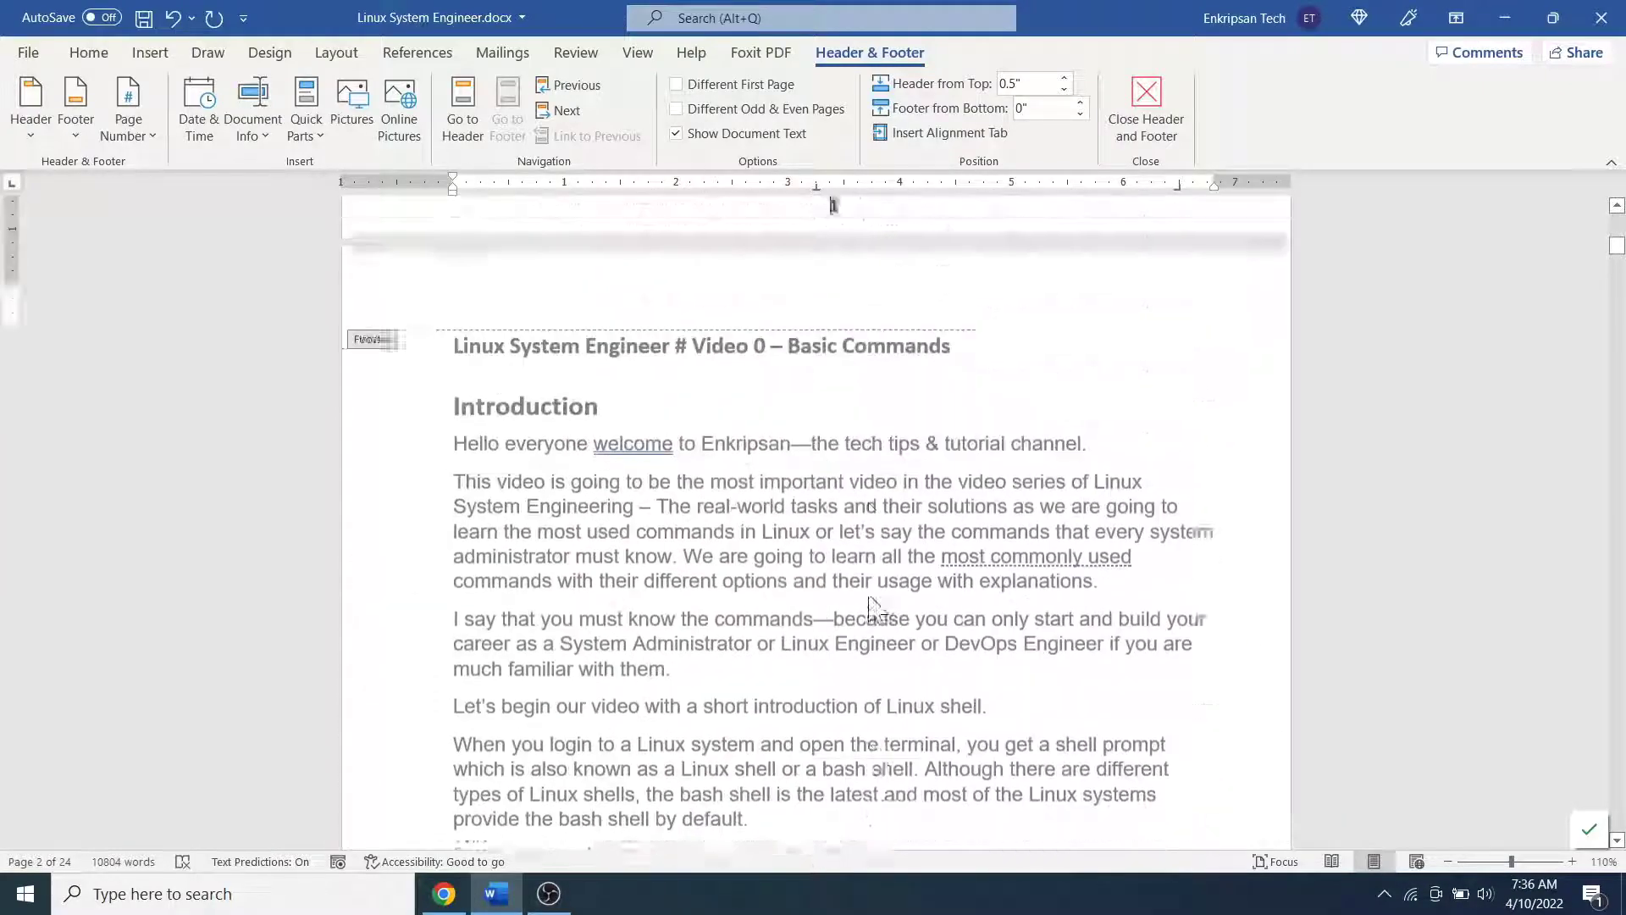
{"action": "scroll", "coordinate": [870, 597], "scroll_direction": "down", "scroll_amount": 4}
{"action": "scroll", "coordinate": [870, 597], "scroll_direction": "up", "scroll_amount": 1}
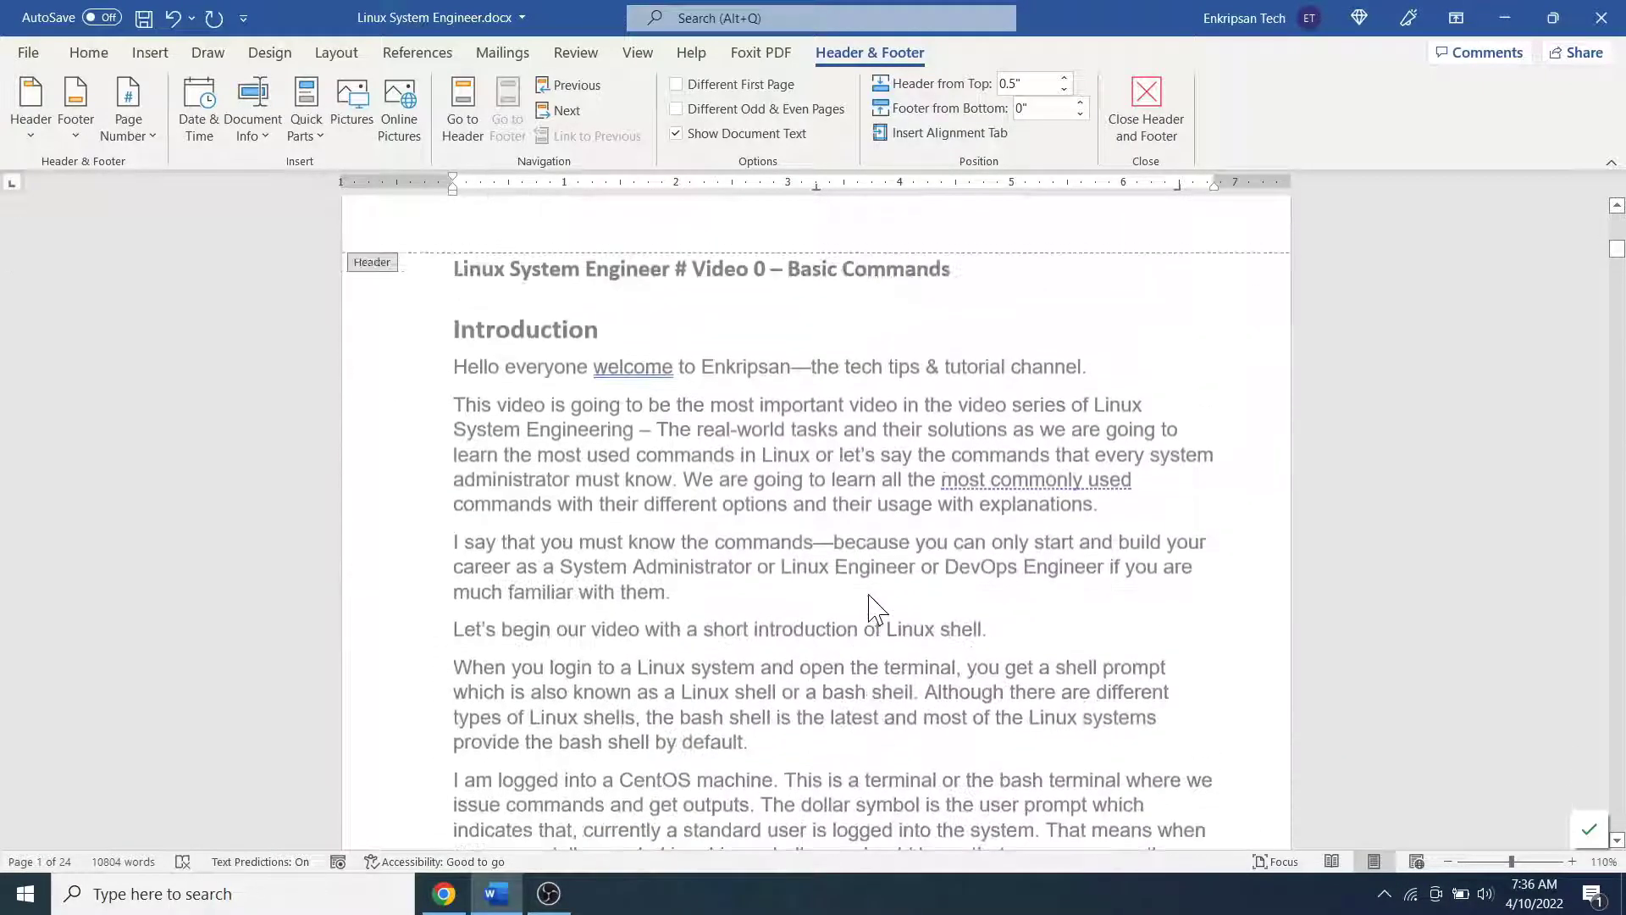
{"action": "scroll", "coordinate": [885, 551], "scroll_direction": "down", "scroll_amount": 10}
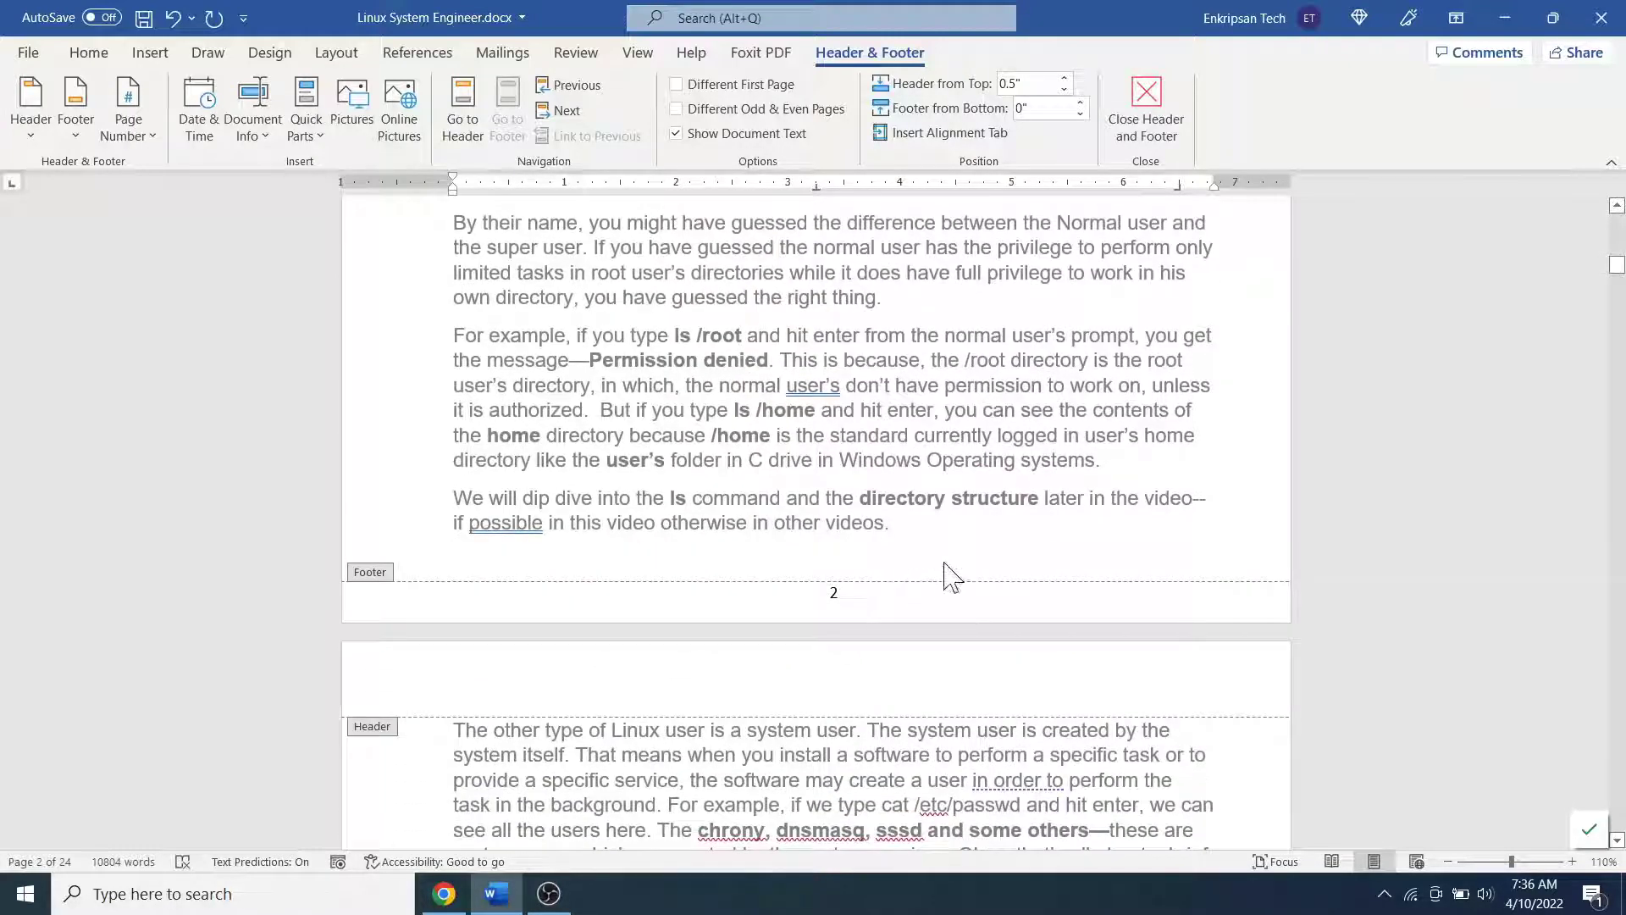
{"action": "scroll", "coordinate": [944, 573], "scroll_direction": "up", "scroll_amount": 15}
{"action": "scroll", "coordinate": [949, 576], "scroll_direction": "up", "scroll_amount": 10}
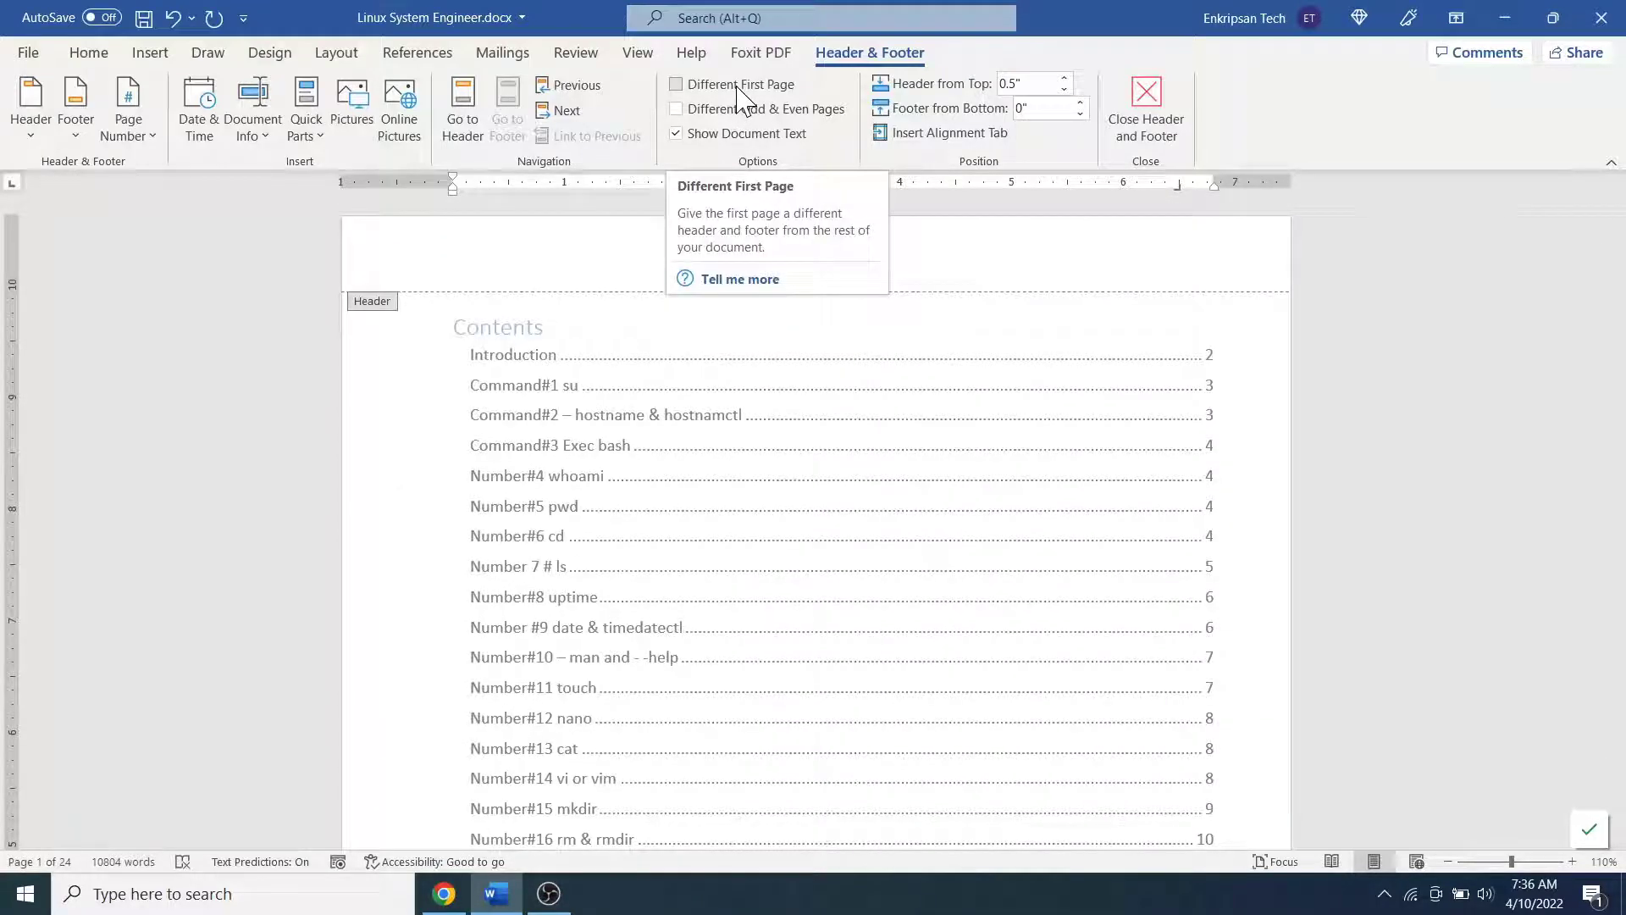
Turn on Different First Page, confirm page two's footer reads 2, then return to Contents
{"action": "left_click", "coordinate": [680, 87]}
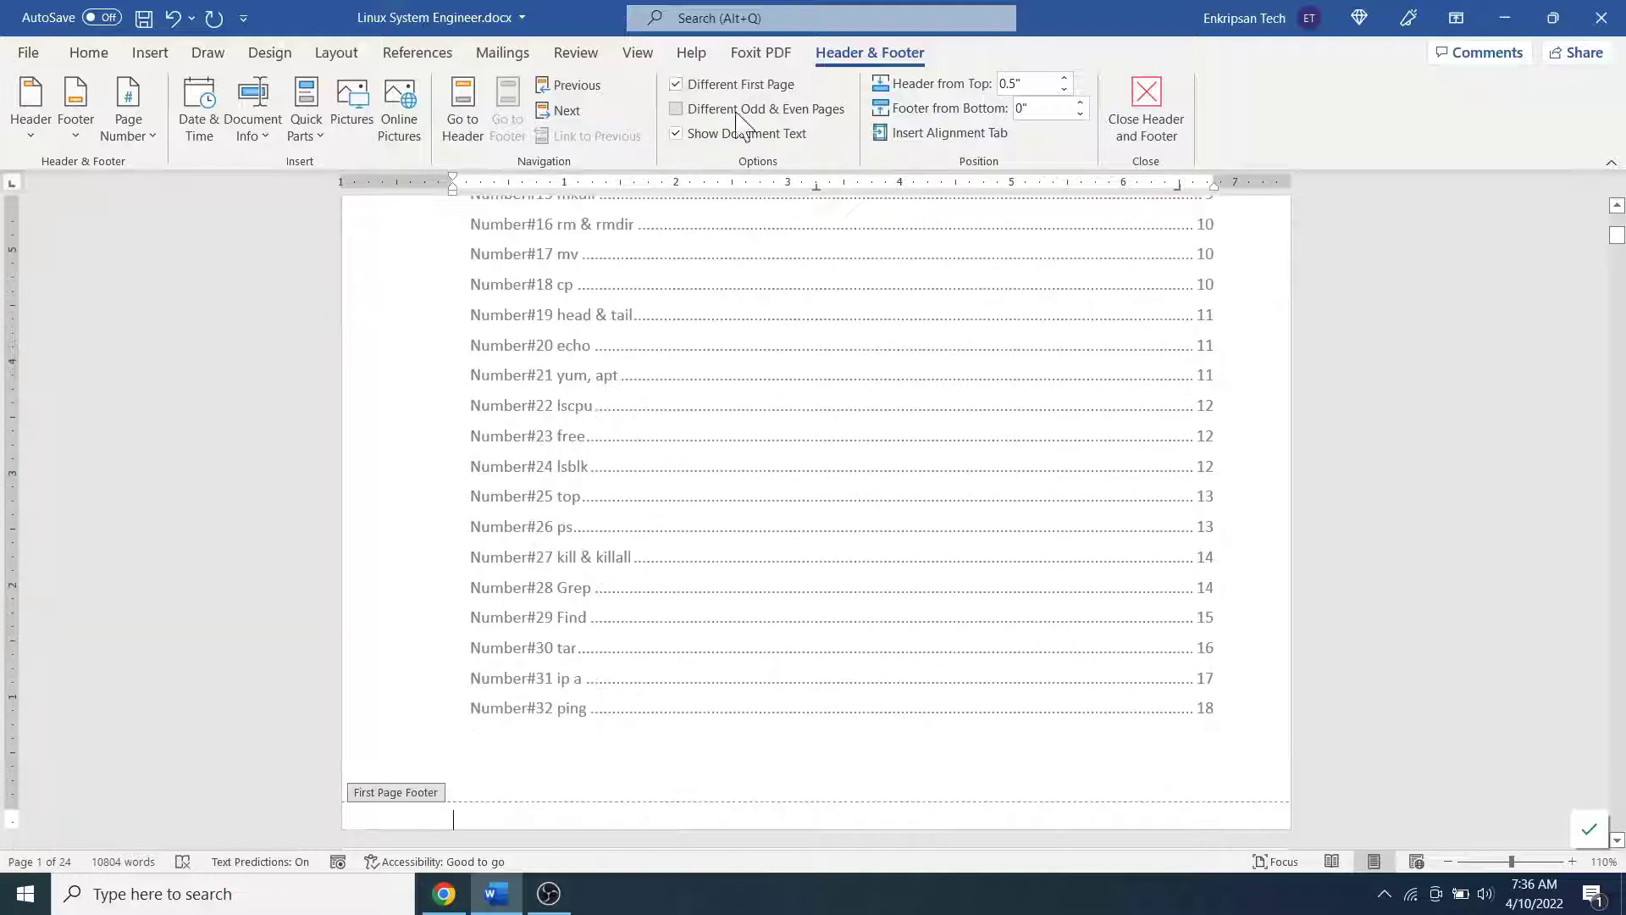
{"action": "scroll", "coordinate": [745, 373], "scroll_direction": "down", "scroll_amount": 2}
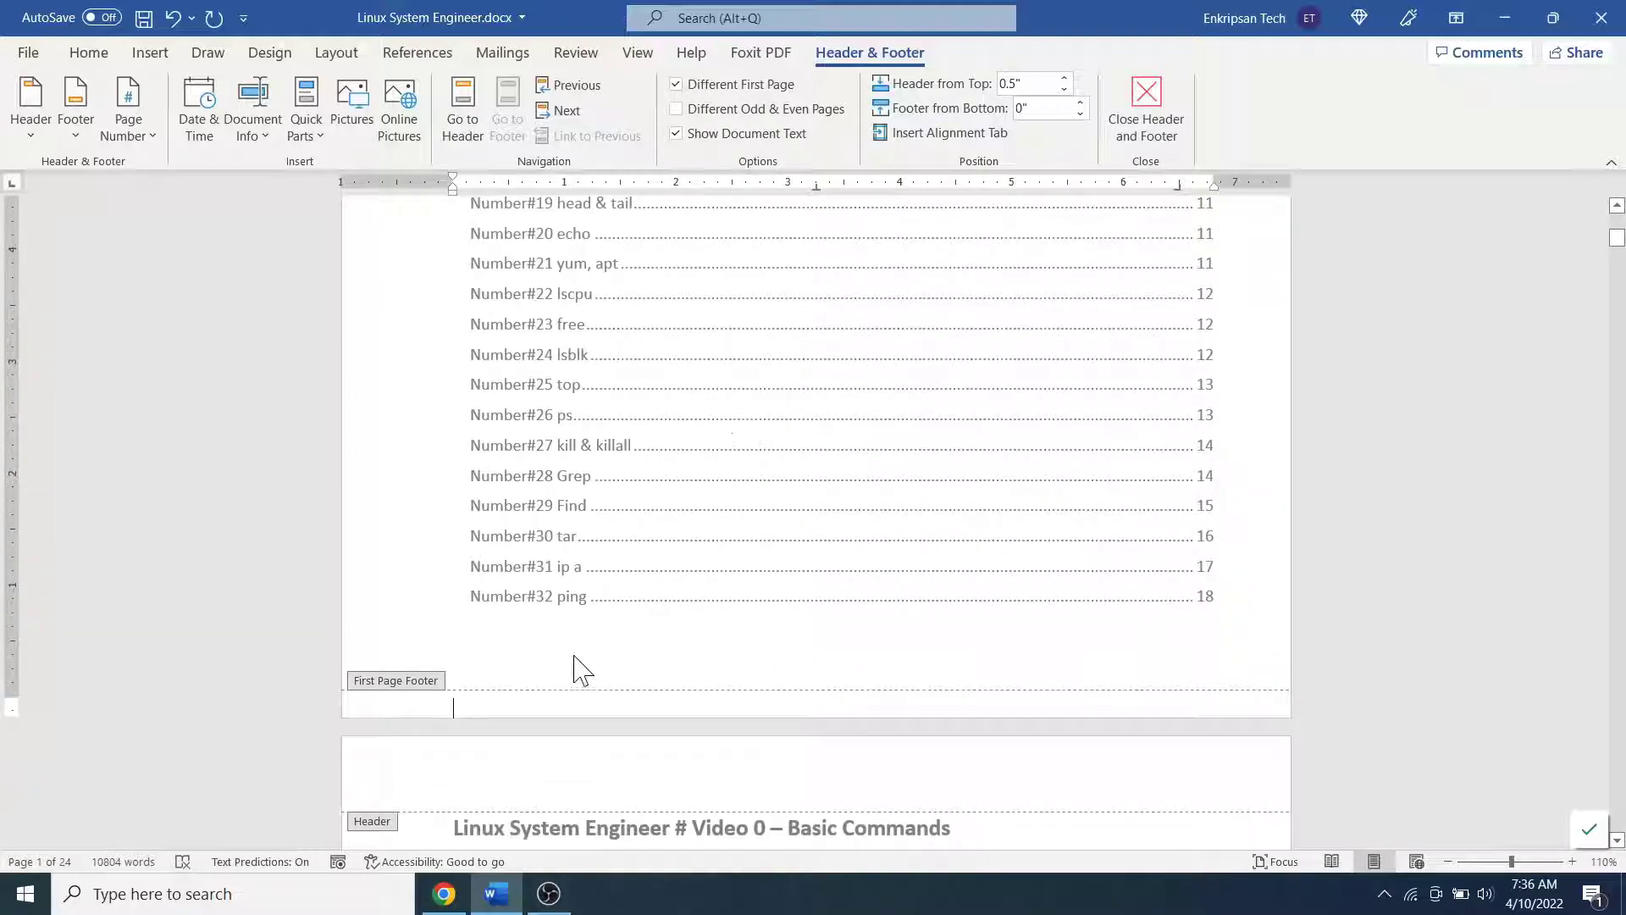
{"action": "scroll", "coordinate": [928, 745], "scroll_direction": "down", "scroll_amount": 4}
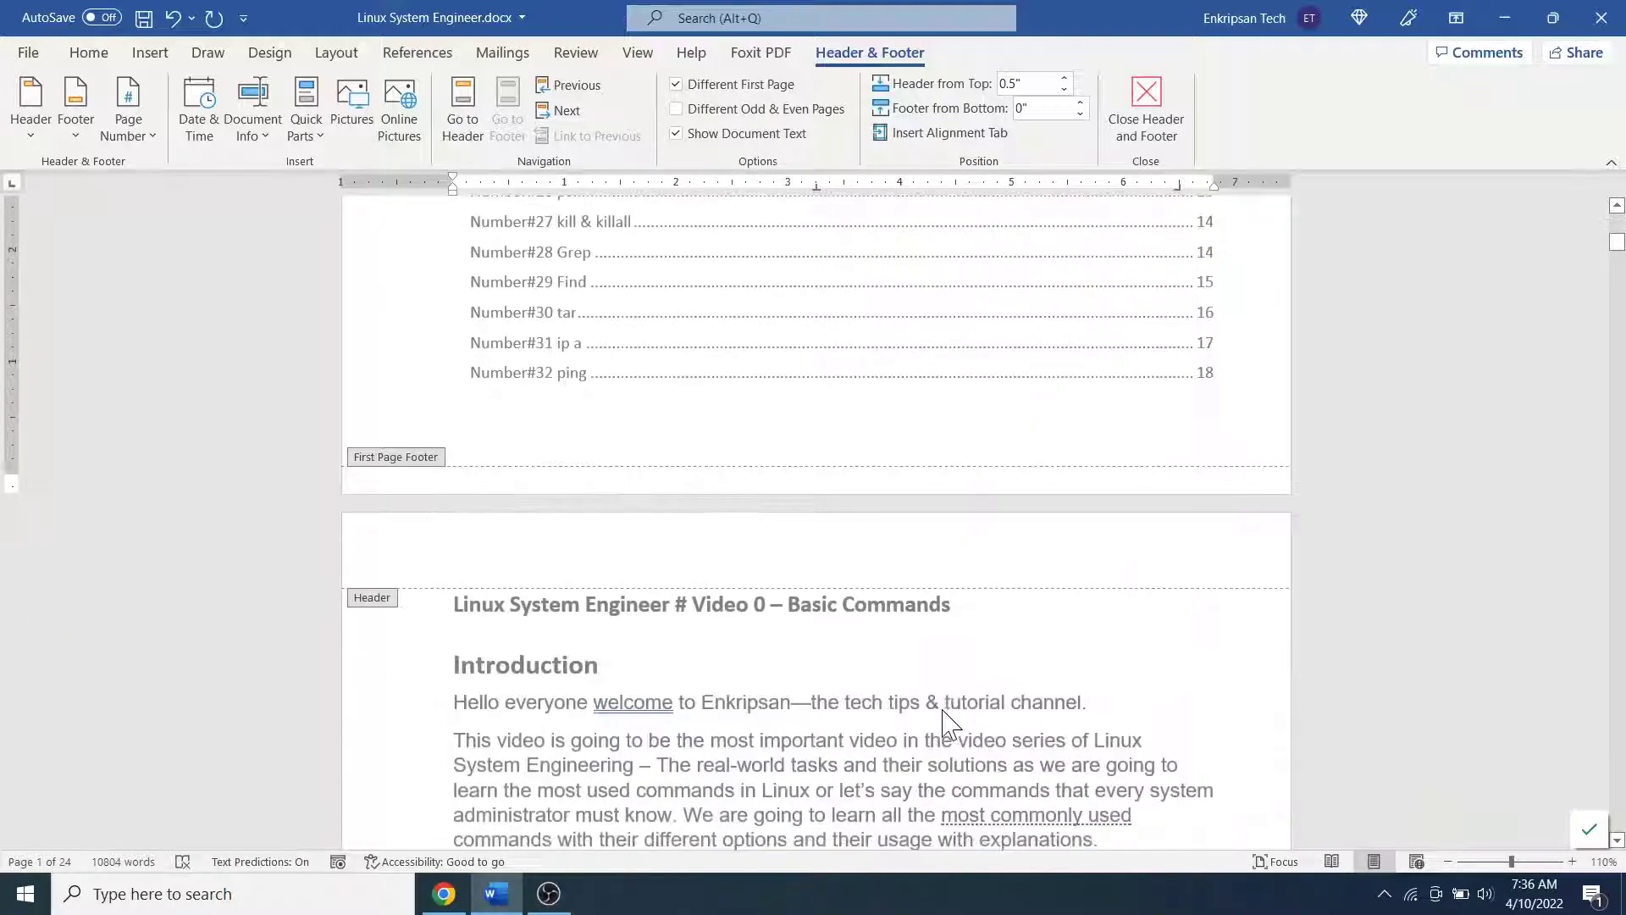
{"action": "scroll", "coordinate": [949, 720], "scroll_direction": "down", "scroll_amount": 15}
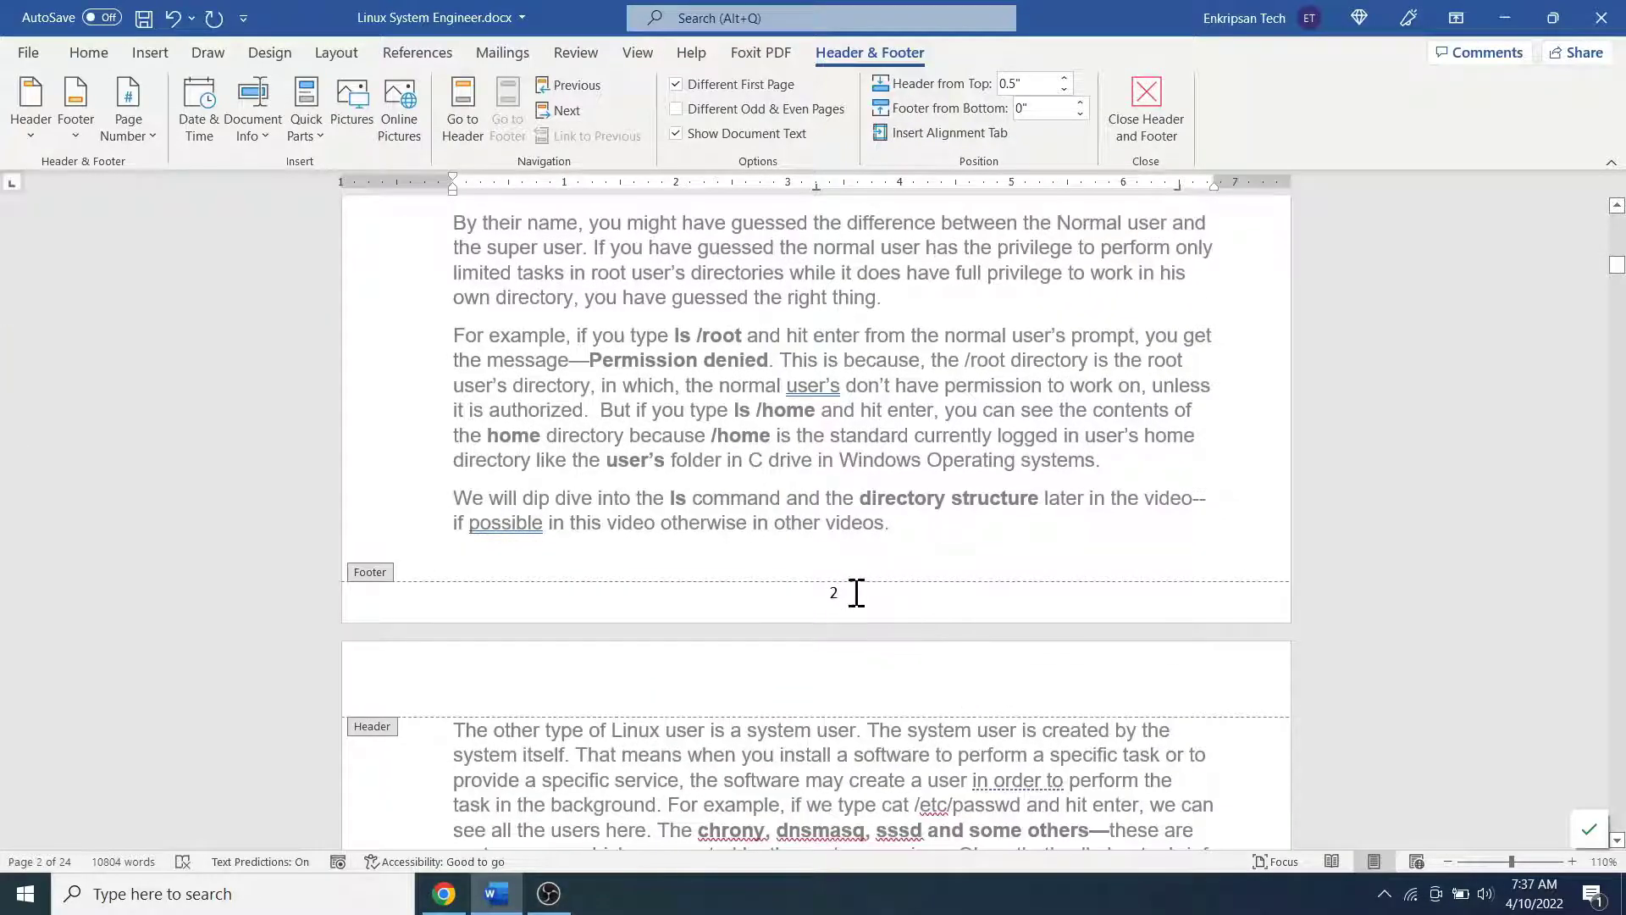
{"action": "scroll", "coordinate": [858, 597], "scroll_direction": "up", "scroll_amount": 7}
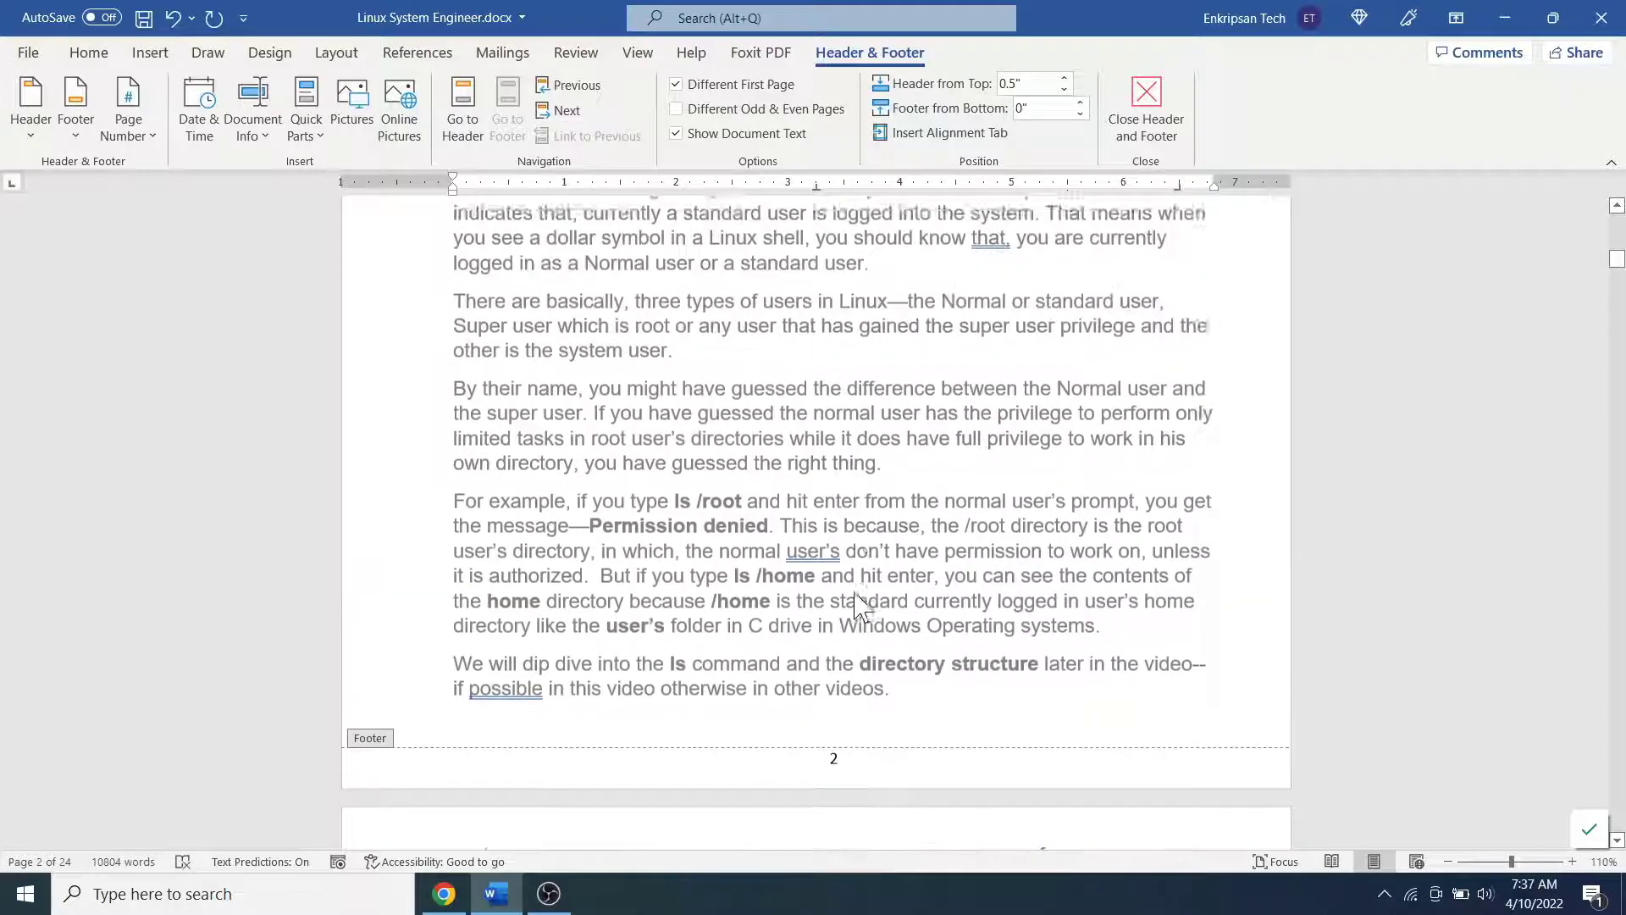
{"action": "scroll", "coordinate": [847, 627], "scroll_direction": "down", "scroll_amount": 5}
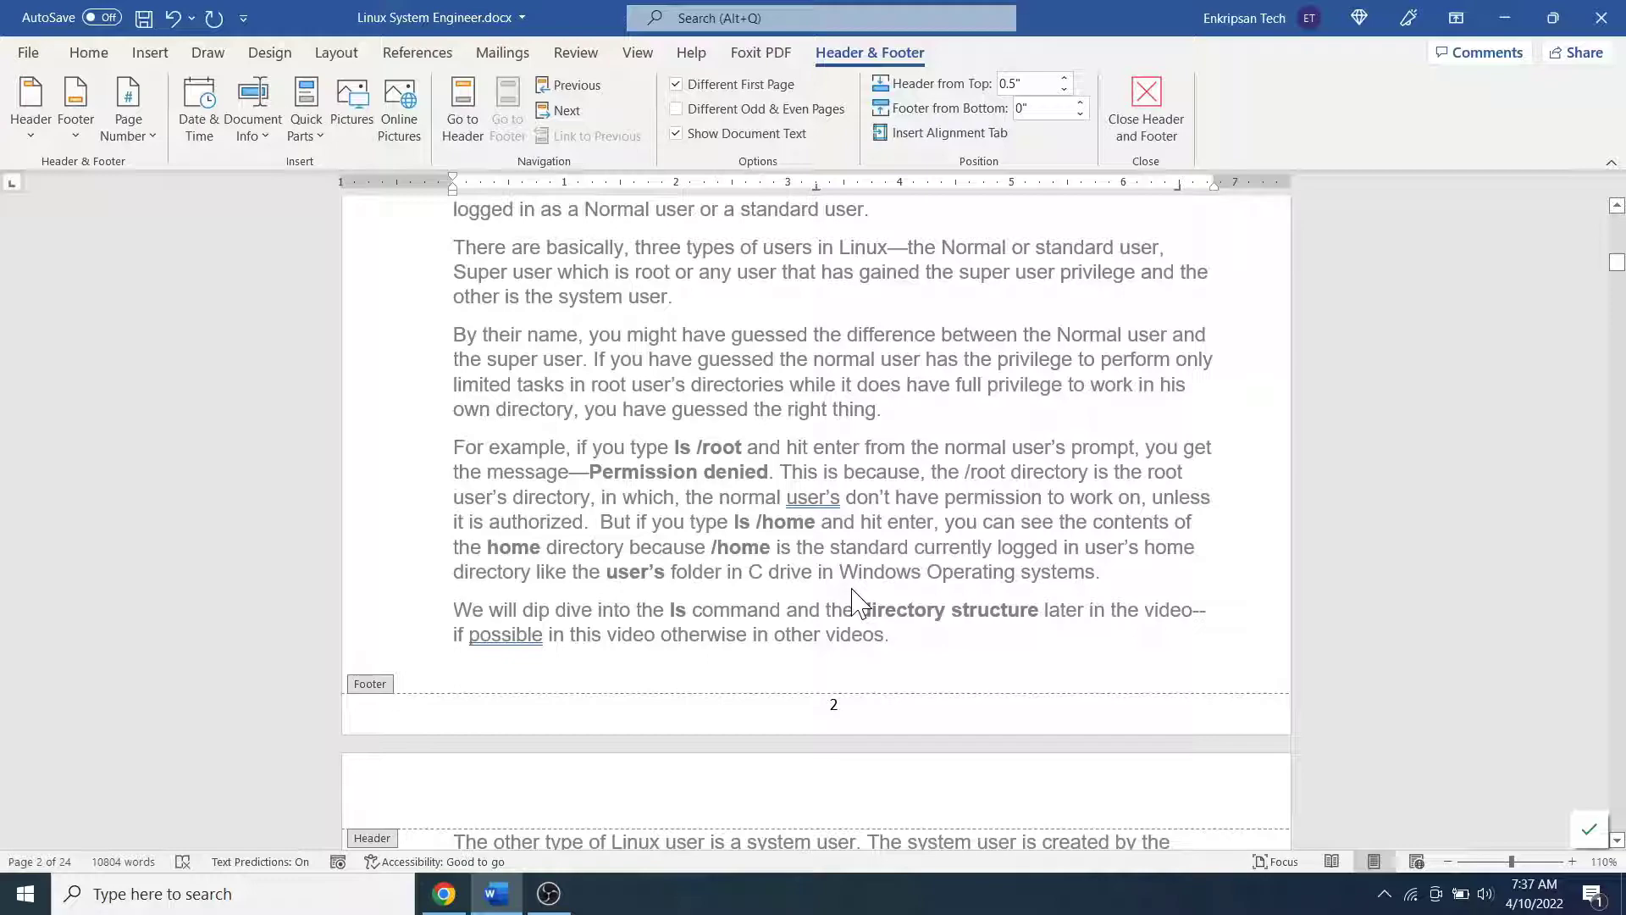
{"action": "scroll", "coordinate": [857, 603], "scroll_direction": "up", "scroll_amount": 15}
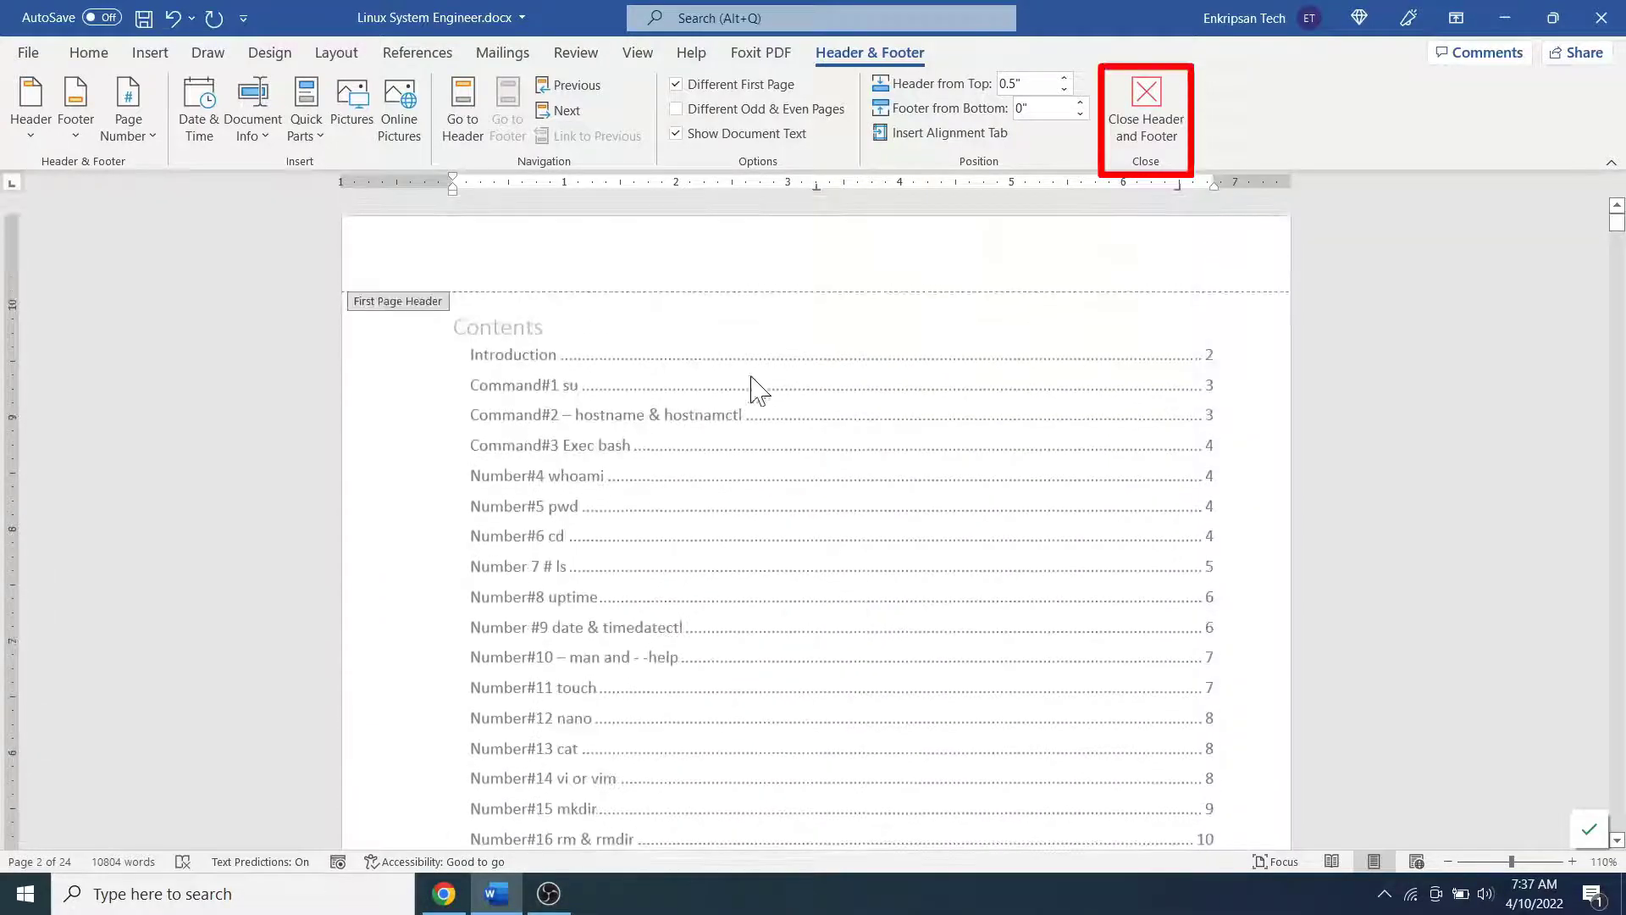
Close header and footer editing and bring up the Page Number menu under Insert
{"action": "left_click", "coordinate": [707, 253]}
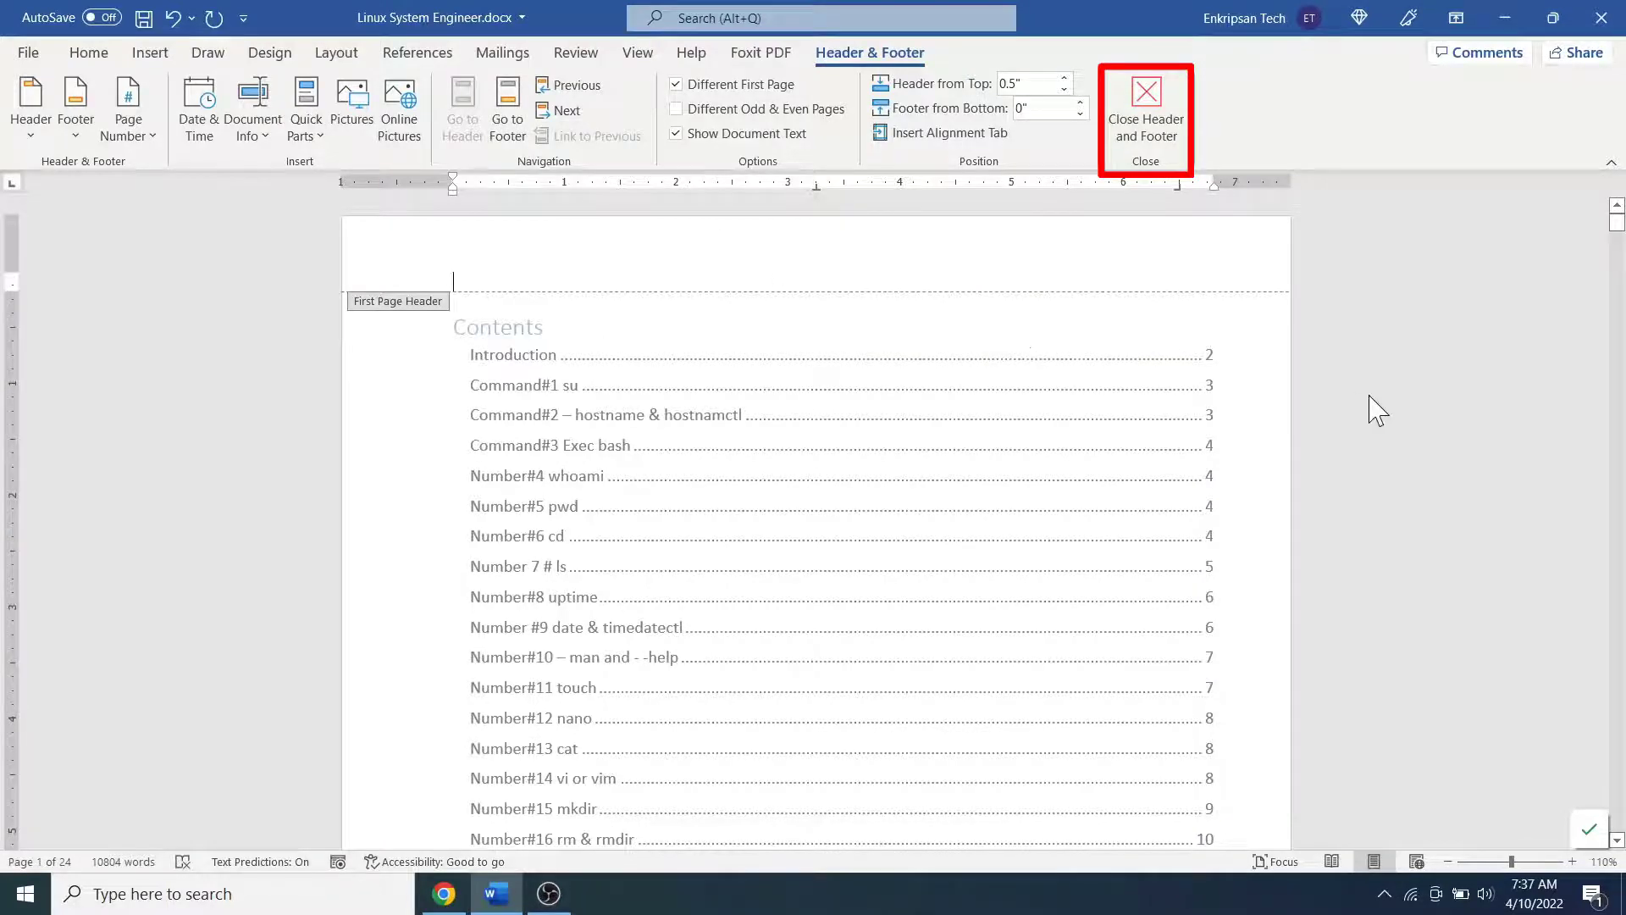
{"action": "double_click", "coordinate": [322, 398]}
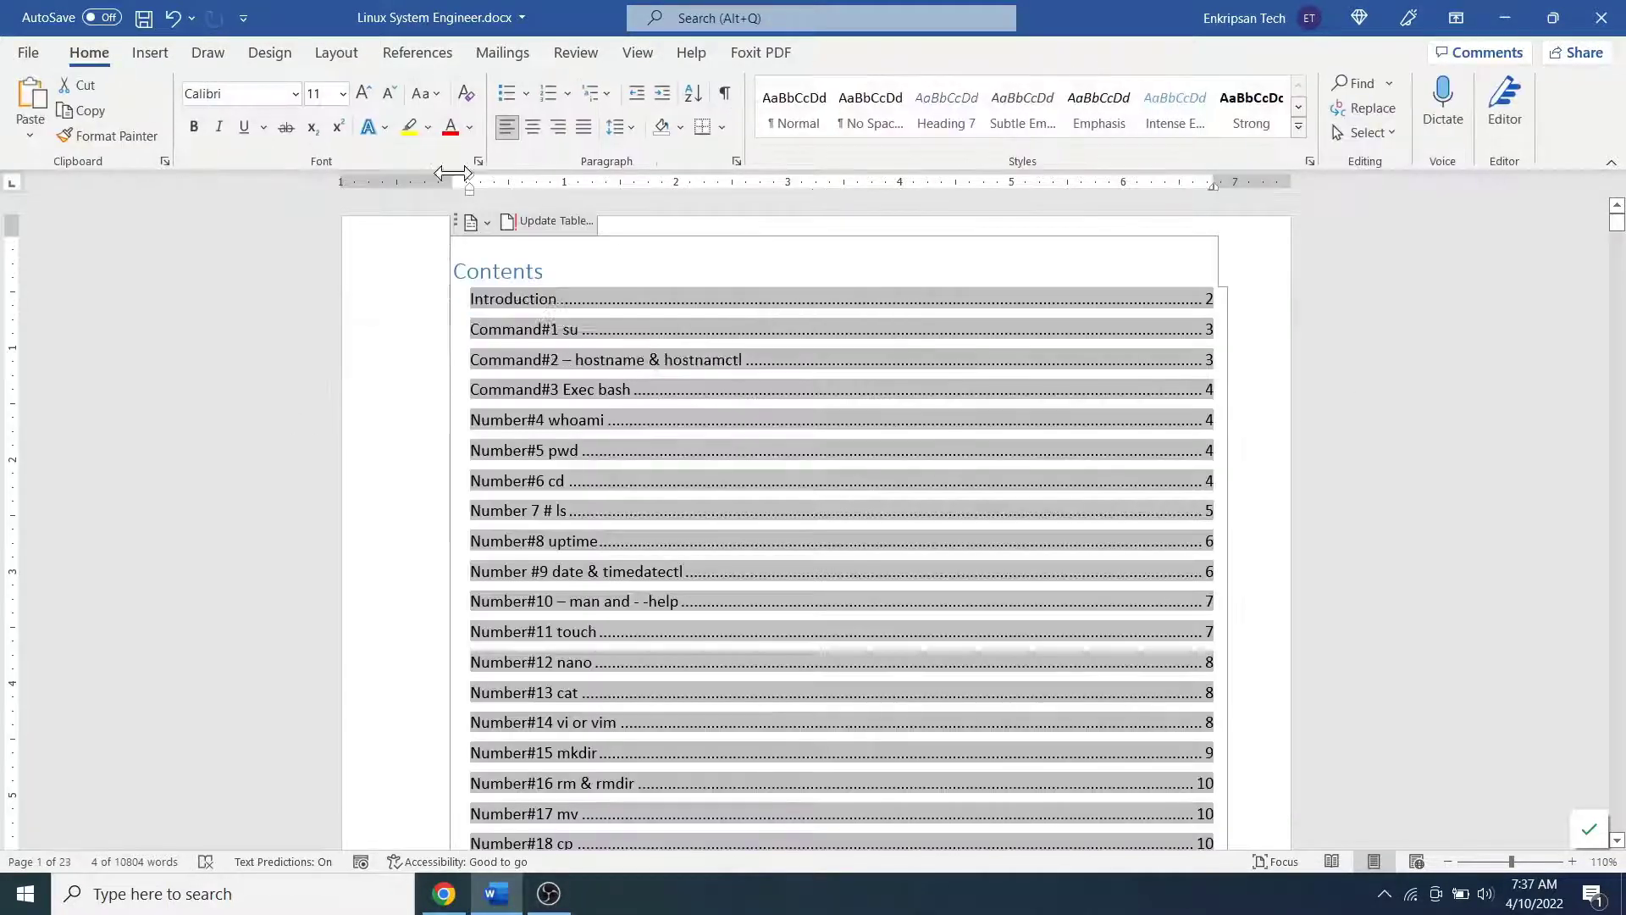
{"action": "left_click", "coordinate": [145, 53]}
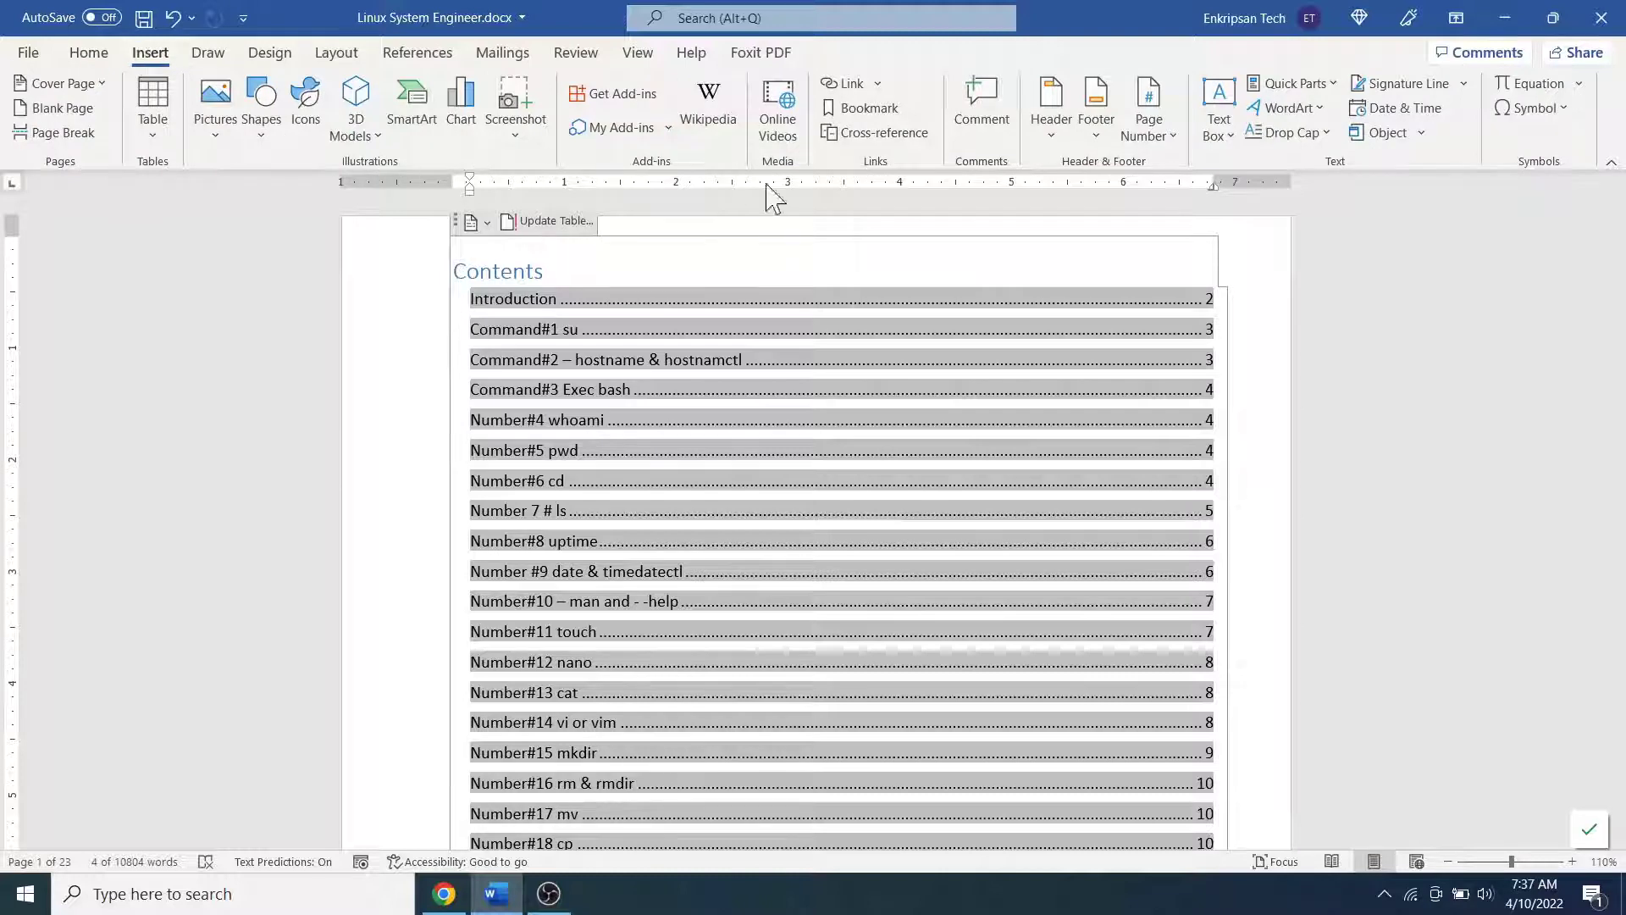
{"action": "left_click", "coordinate": [1174, 139]}
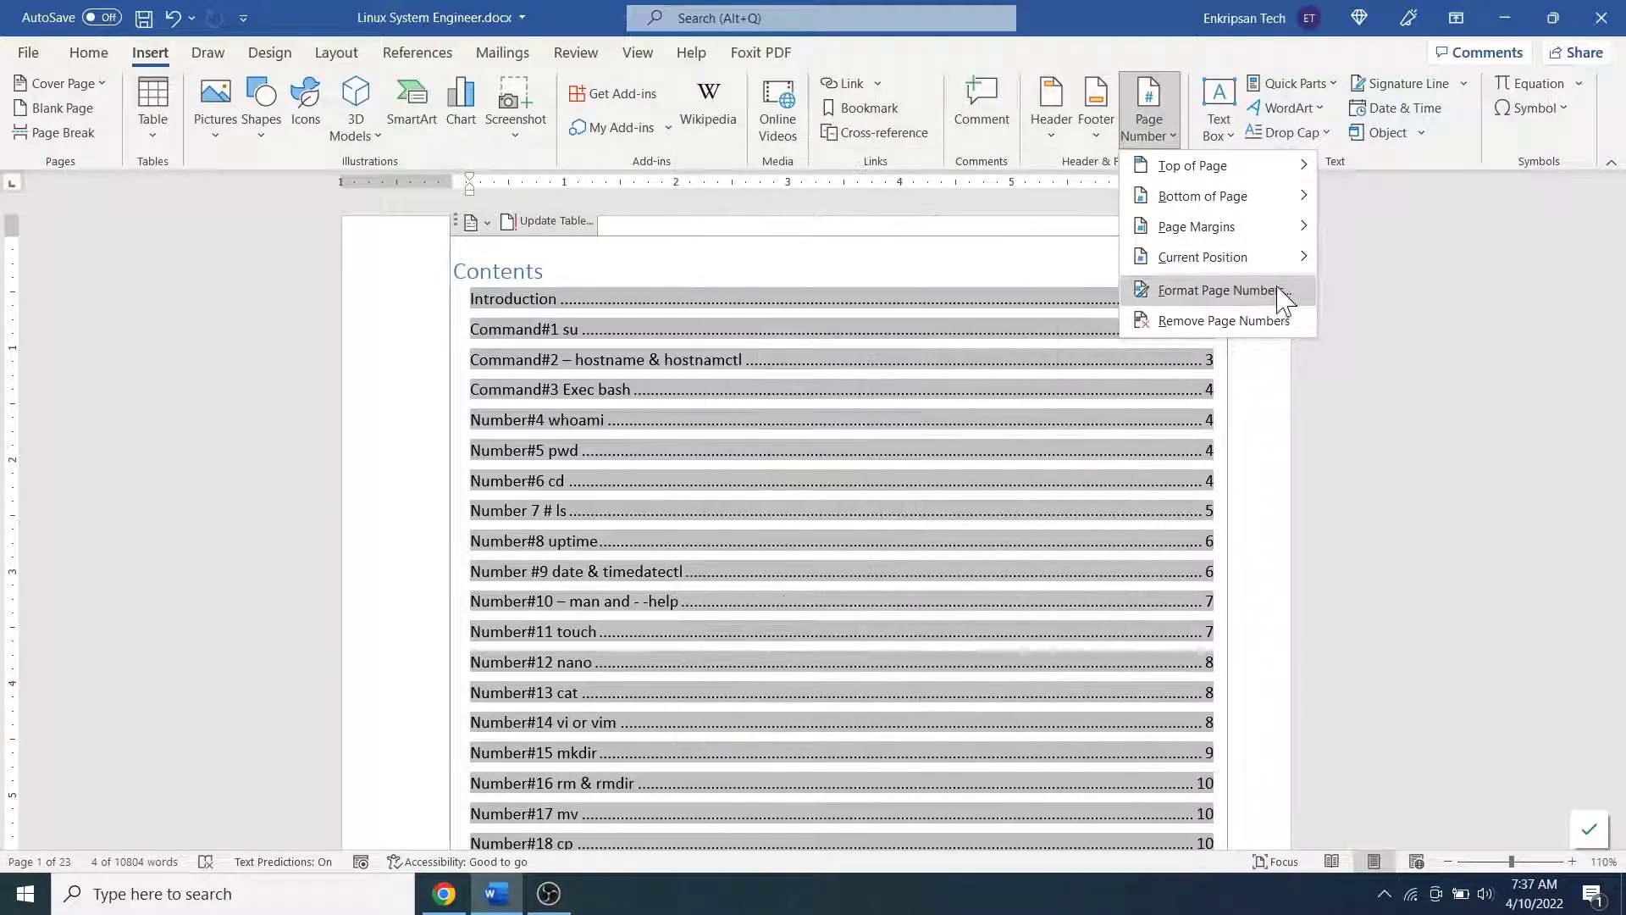
In Format Page Numbers, set Start at to 0
{"action": "left_click", "coordinate": [1220, 290]}
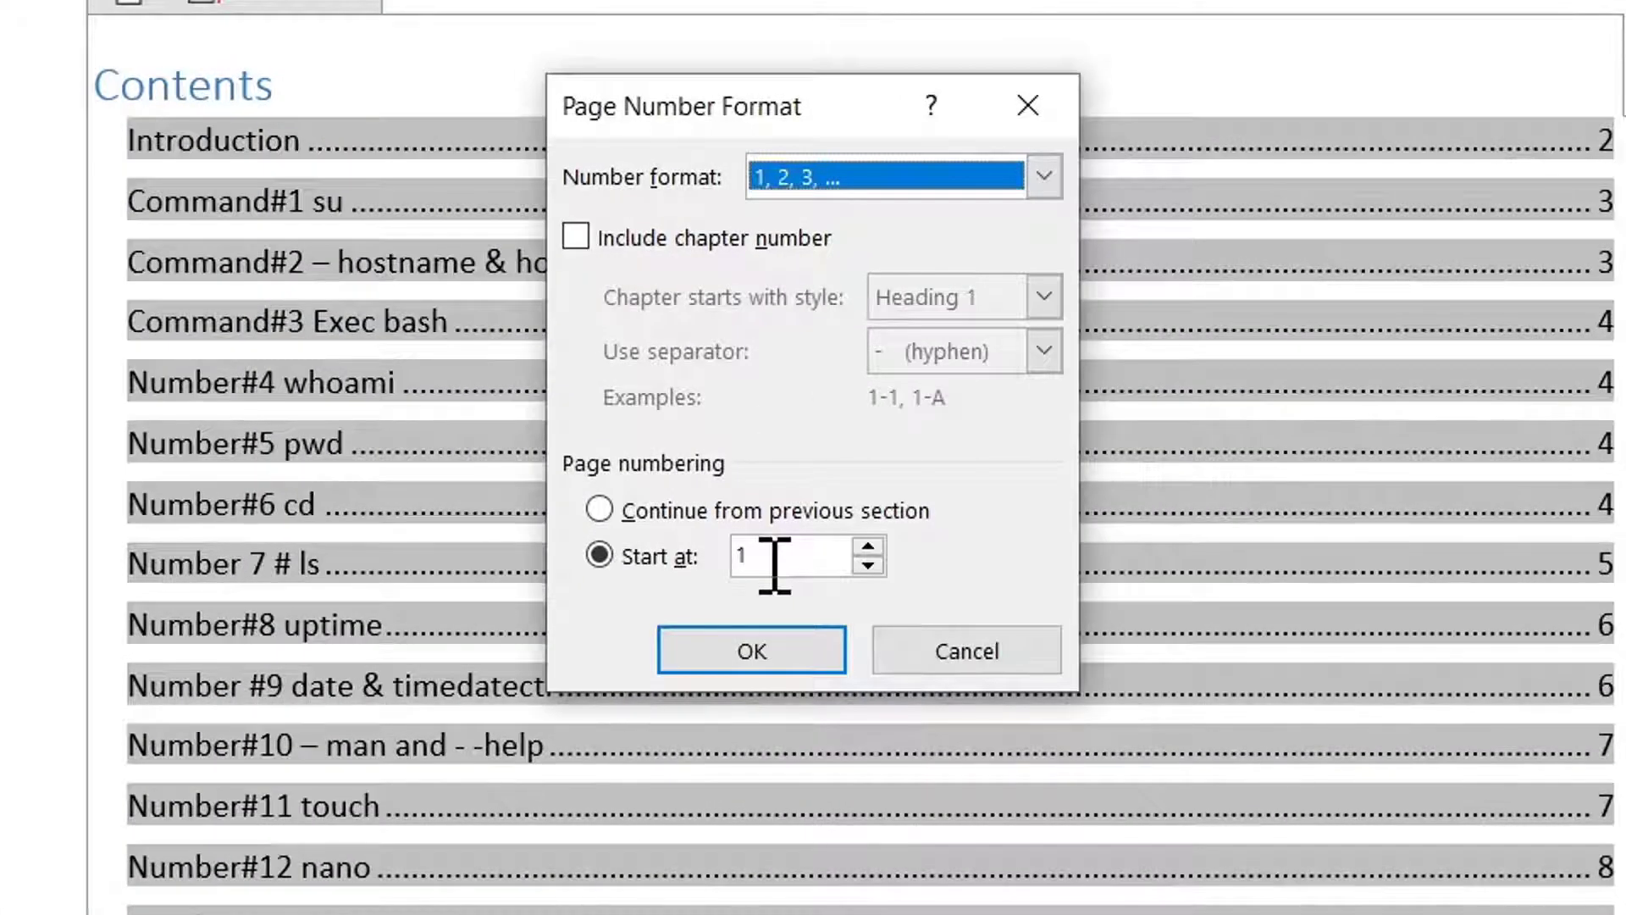
{"action": "double_click", "coordinate": [775, 565]}
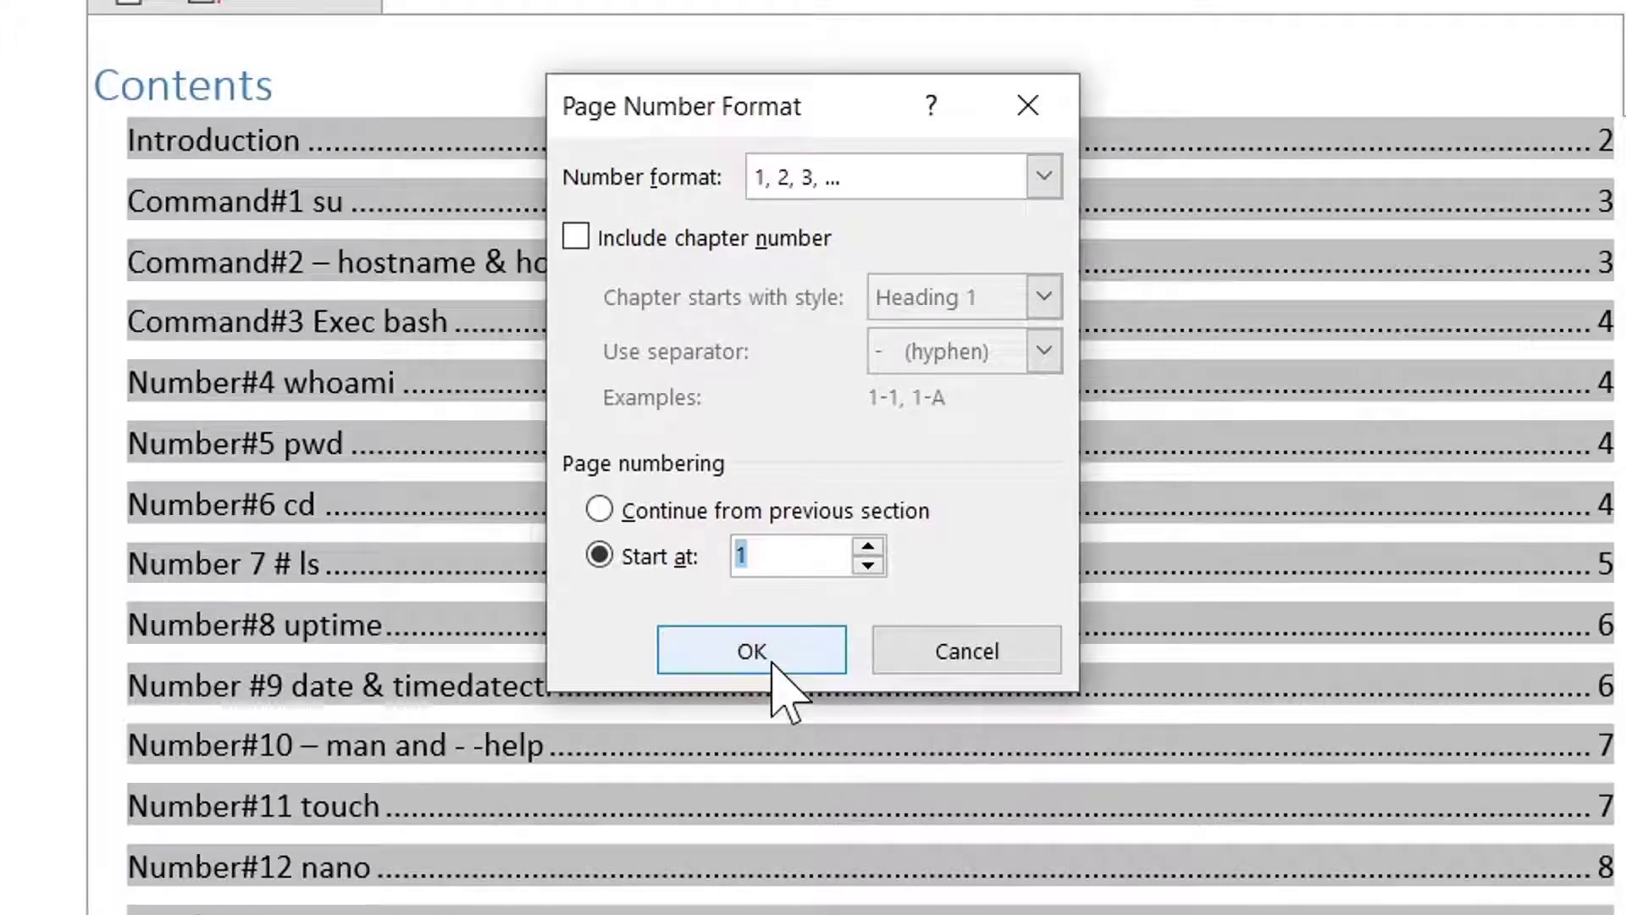
{"action": "type", "text": "0"}
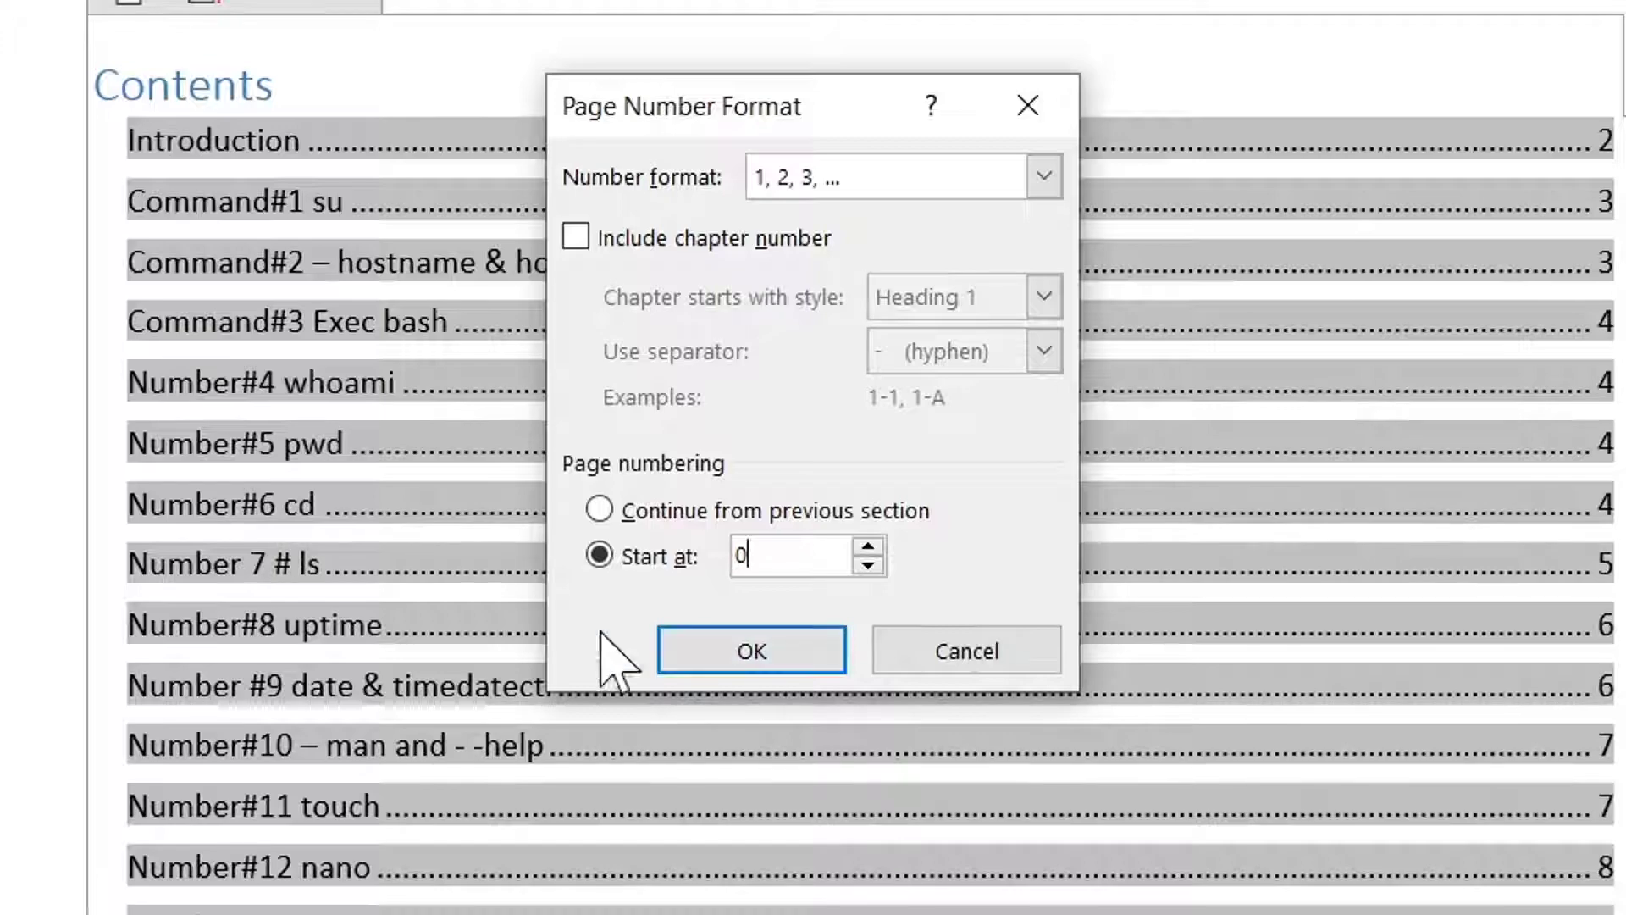
{"action": "left_click", "coordinate": [688, 664]}
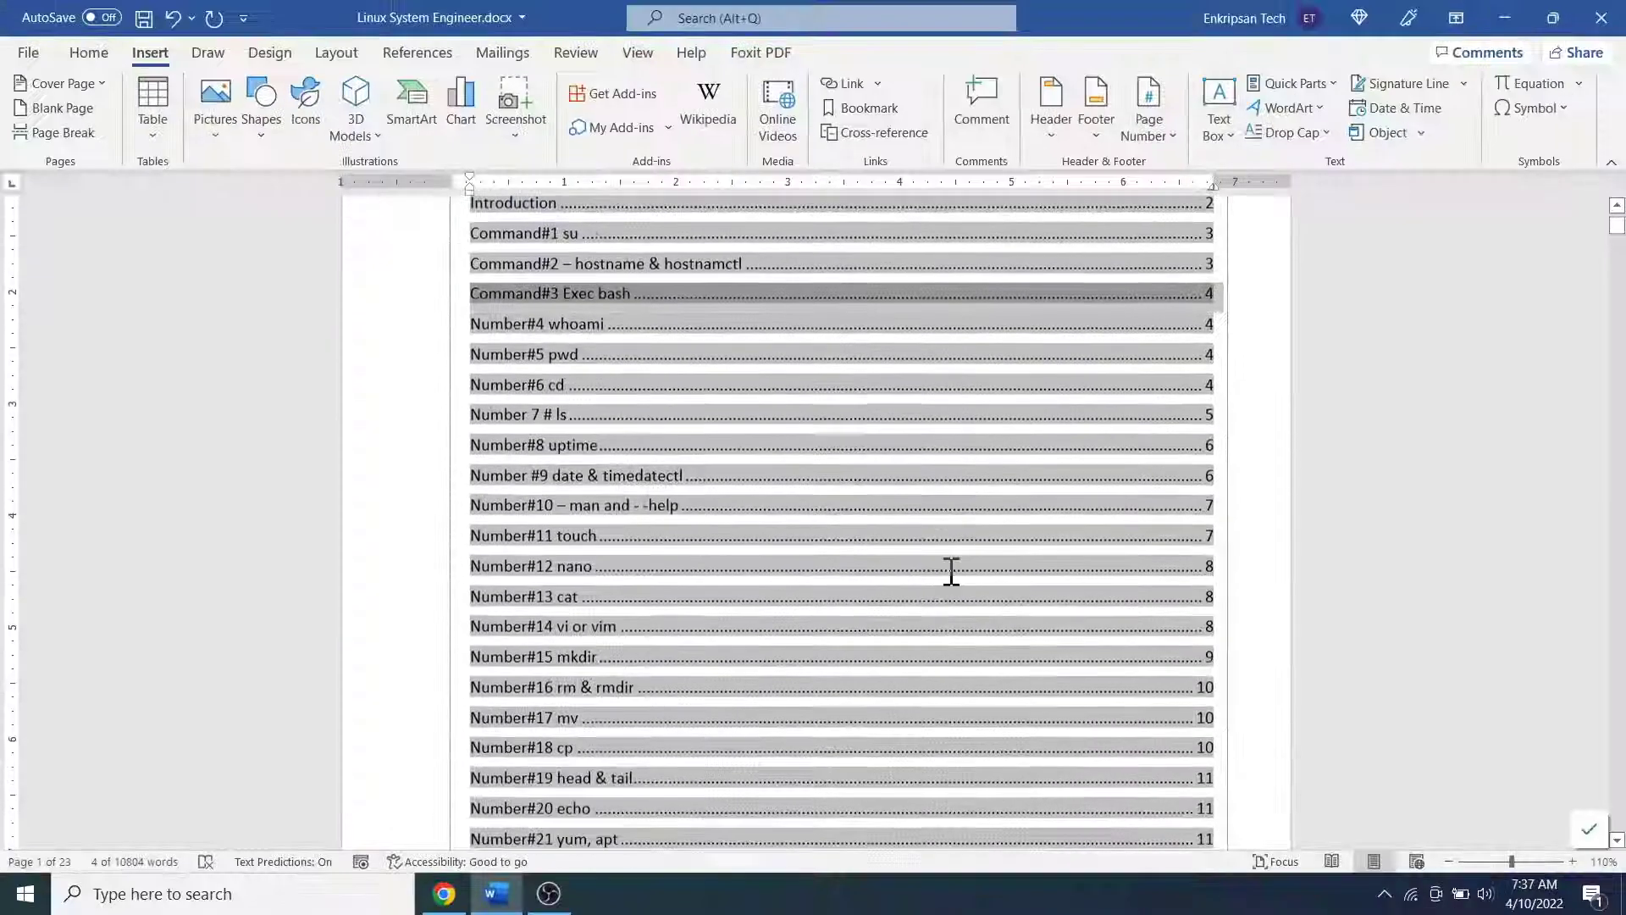
Check that the body pages' footers now read 1 and 2, then open the Ctrl+P print preview
{"action": "scroll", "coordinate": [951, 572], "scroll_direction": "down", "scroll_amount": 10}
{"action": "scroll", "coordinate": [951, 572], "scroll_direction": "down", "scroll_amount": 5}
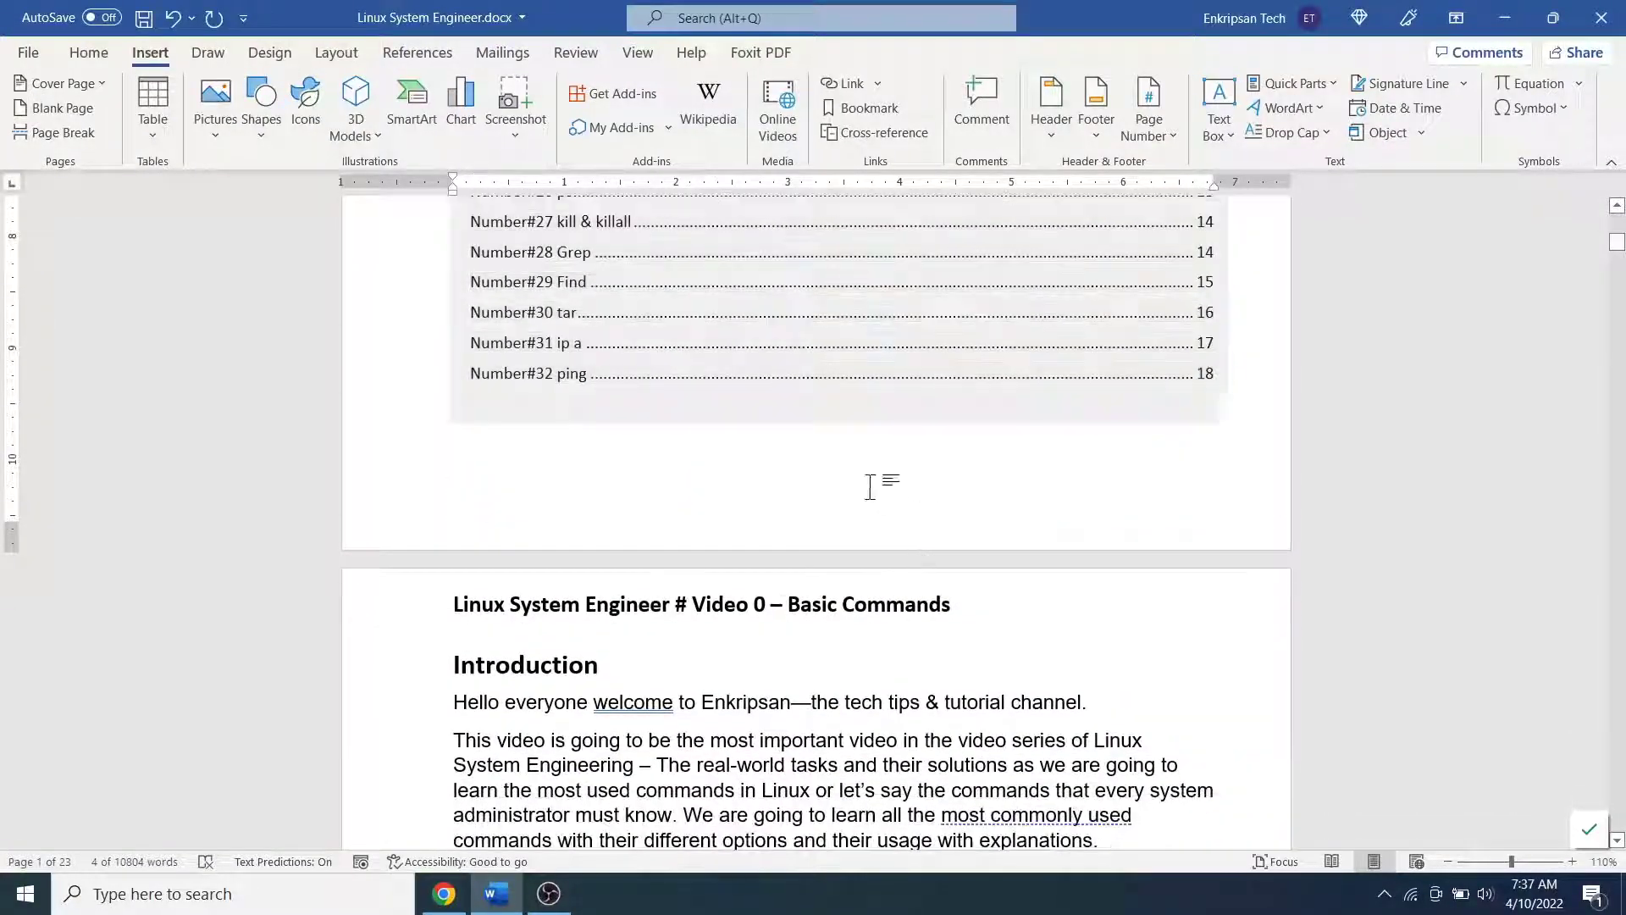
{"action": "scroll", "coordinate": [819, 479], "scroll_direction": "down", "scroll_amount": 15}
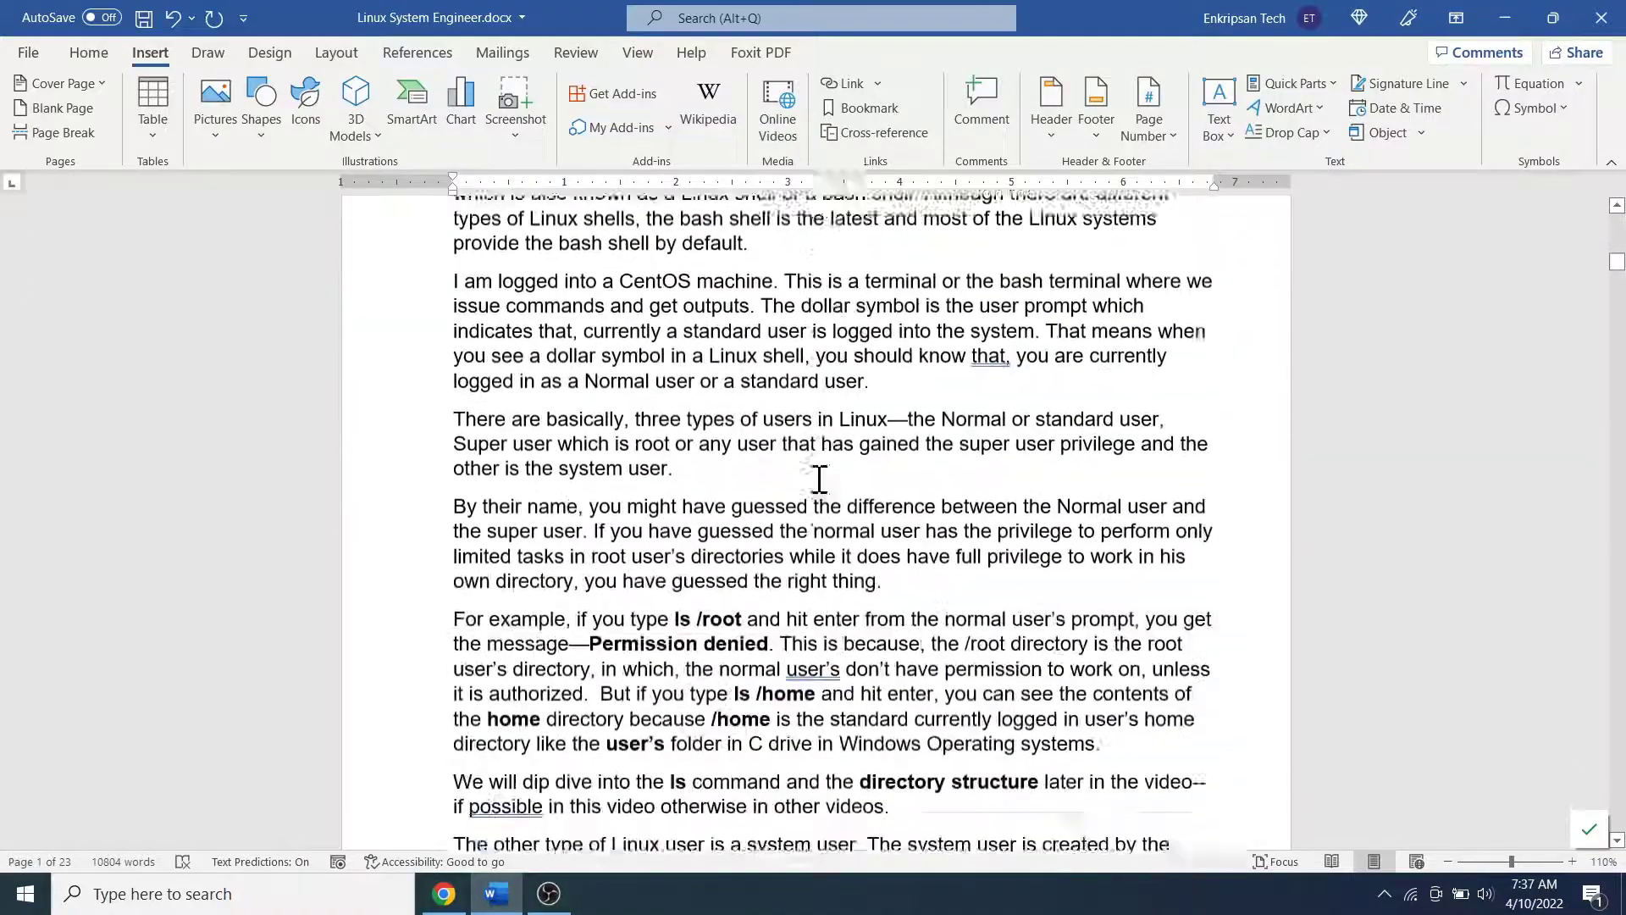
{"action": "scroll", "coordinate": [819, 479], "scroll_direction": "up", "scroll_amount": 3}
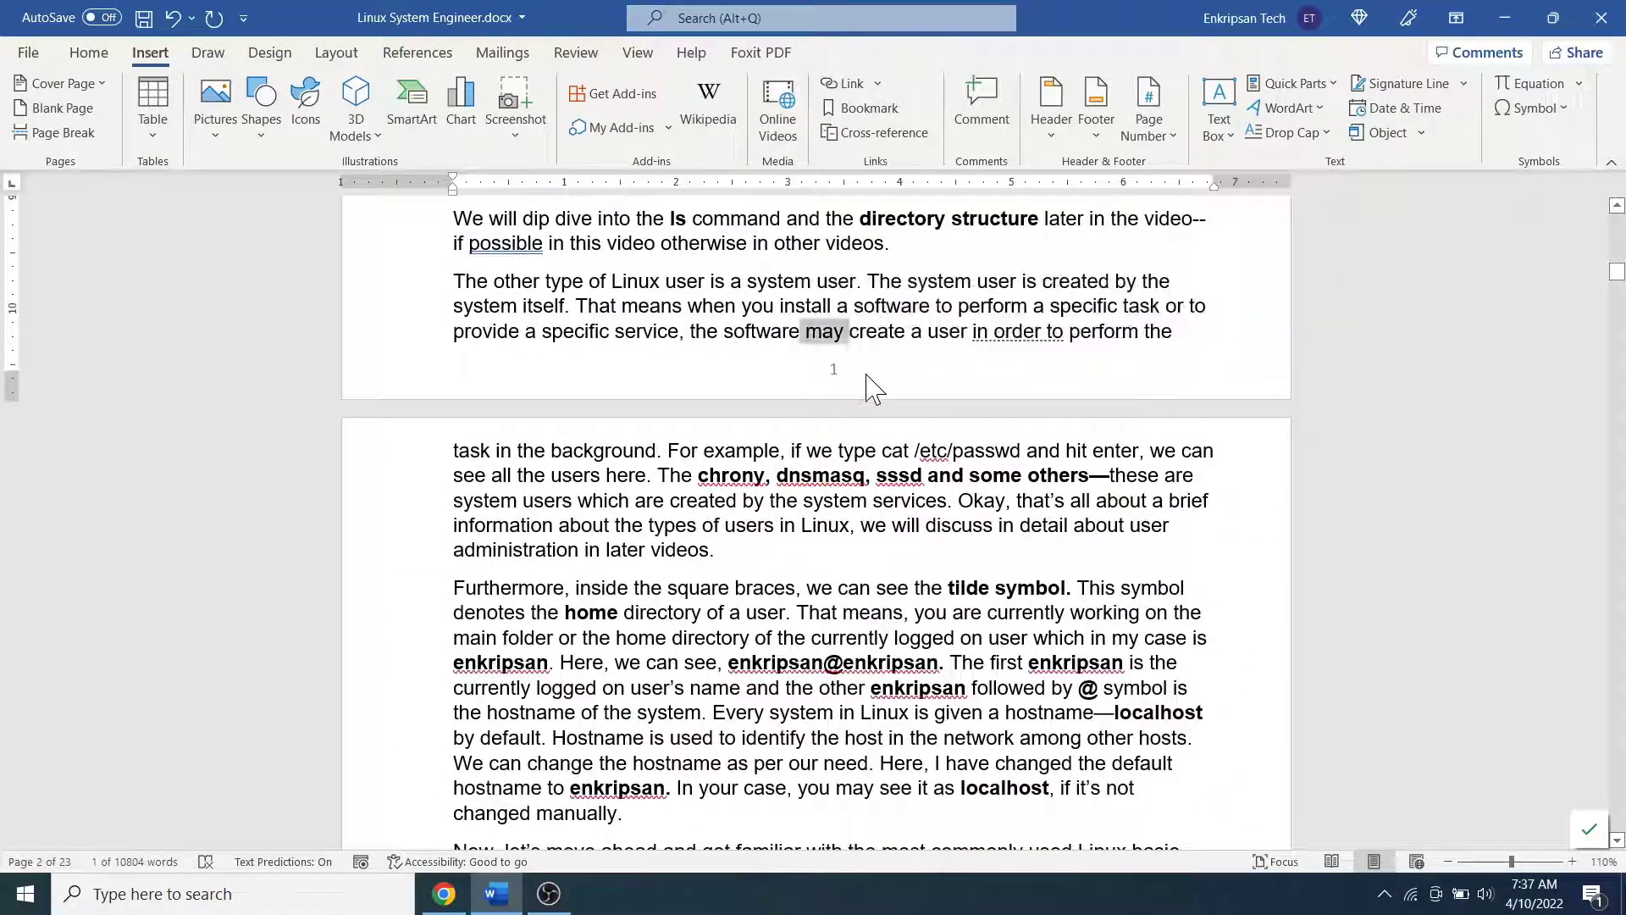
{"action": "left_click", "coordinate": [847, 392]}
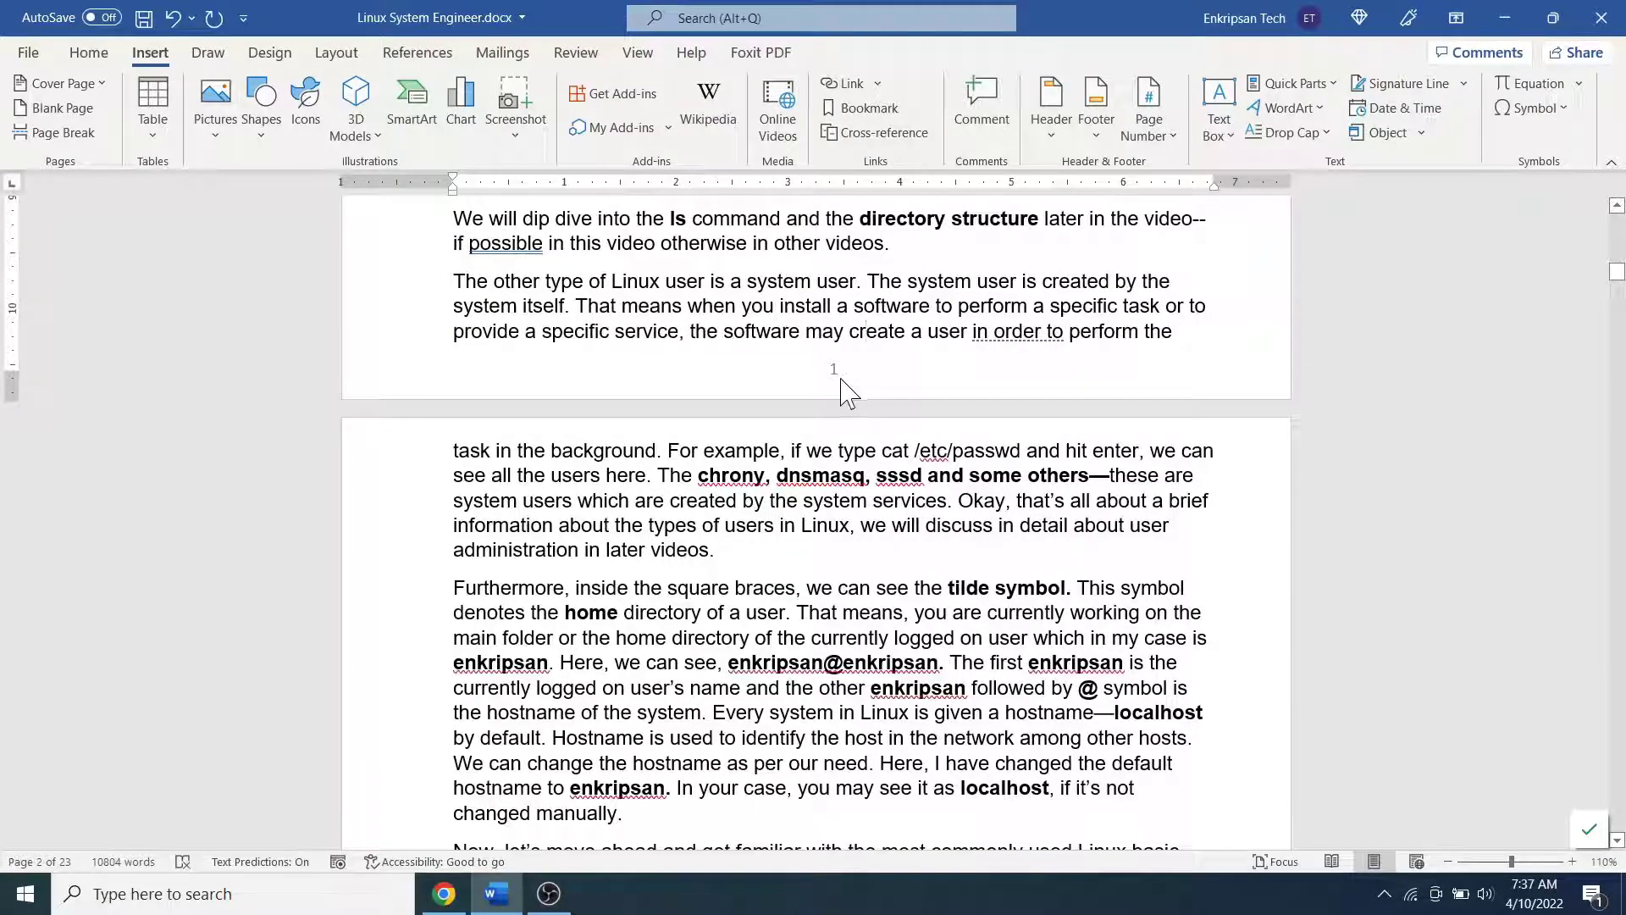
{"action": "scroll", "coordinate": [847, 392], "scroll_direction": "down", "scroll_amount": 9}
{"action": "scroll", "coordinate": [957, 581], "scroll_direction": "down", "scroll_amount": 7}
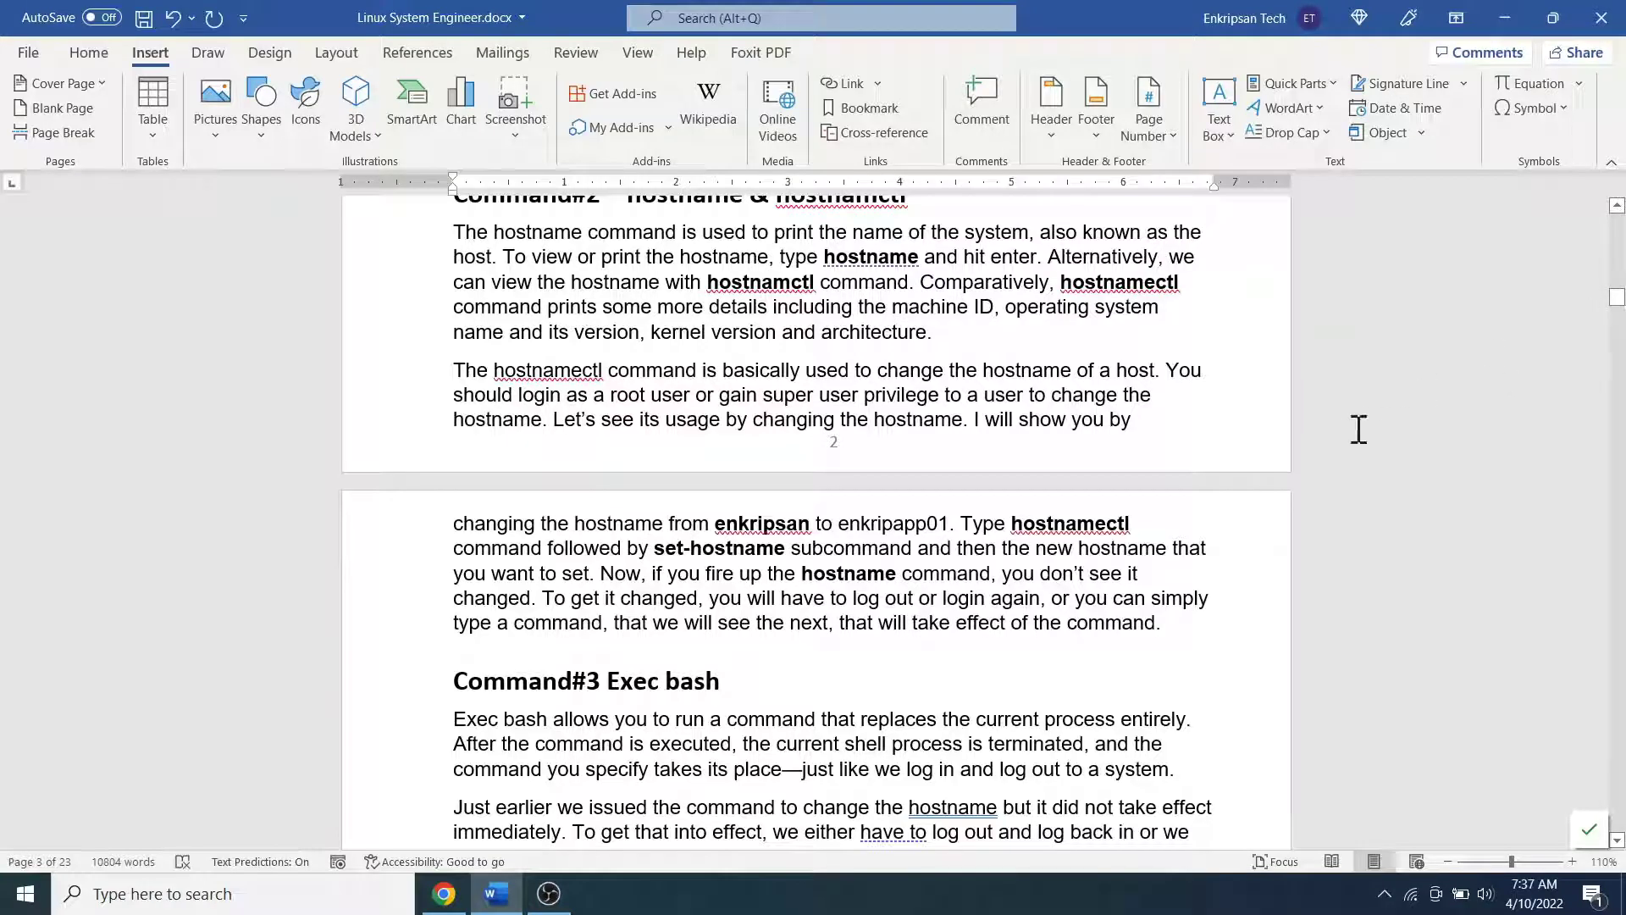
{"action": "scroll", "coordinate": [1357, 430], "scroll_direction": "up", "scroll_amount": 4}
{"action": "key", "text": "ctrl+p"}
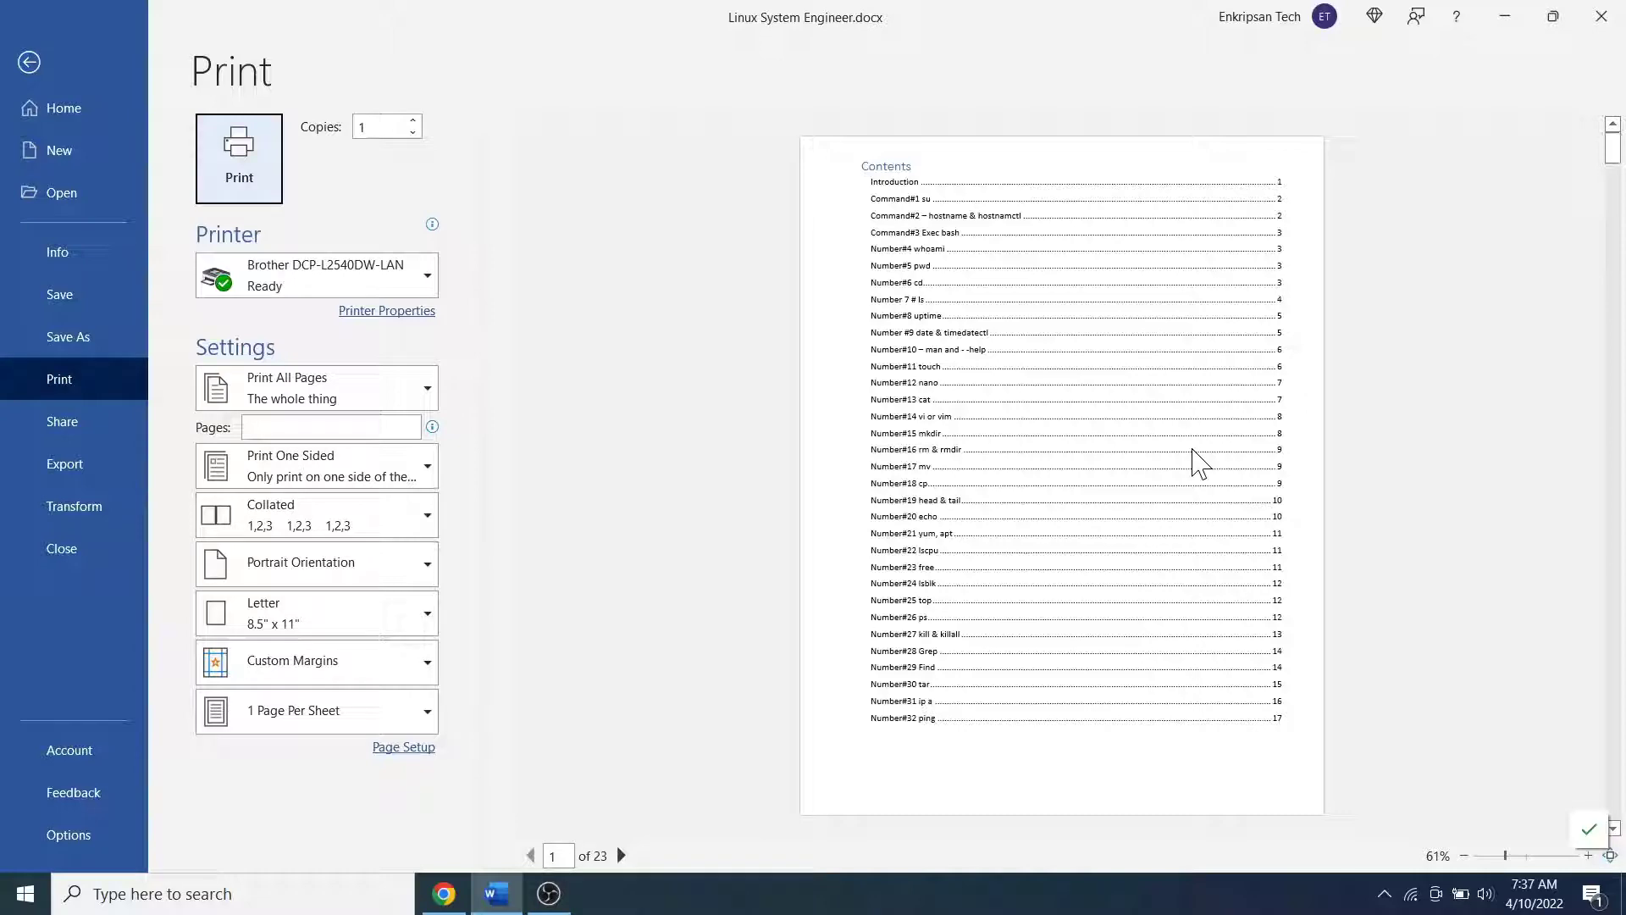
{"action": "scroll", "coordinate": [1130, 792], "scroll_direction": "down", "scroll_amount": 1}
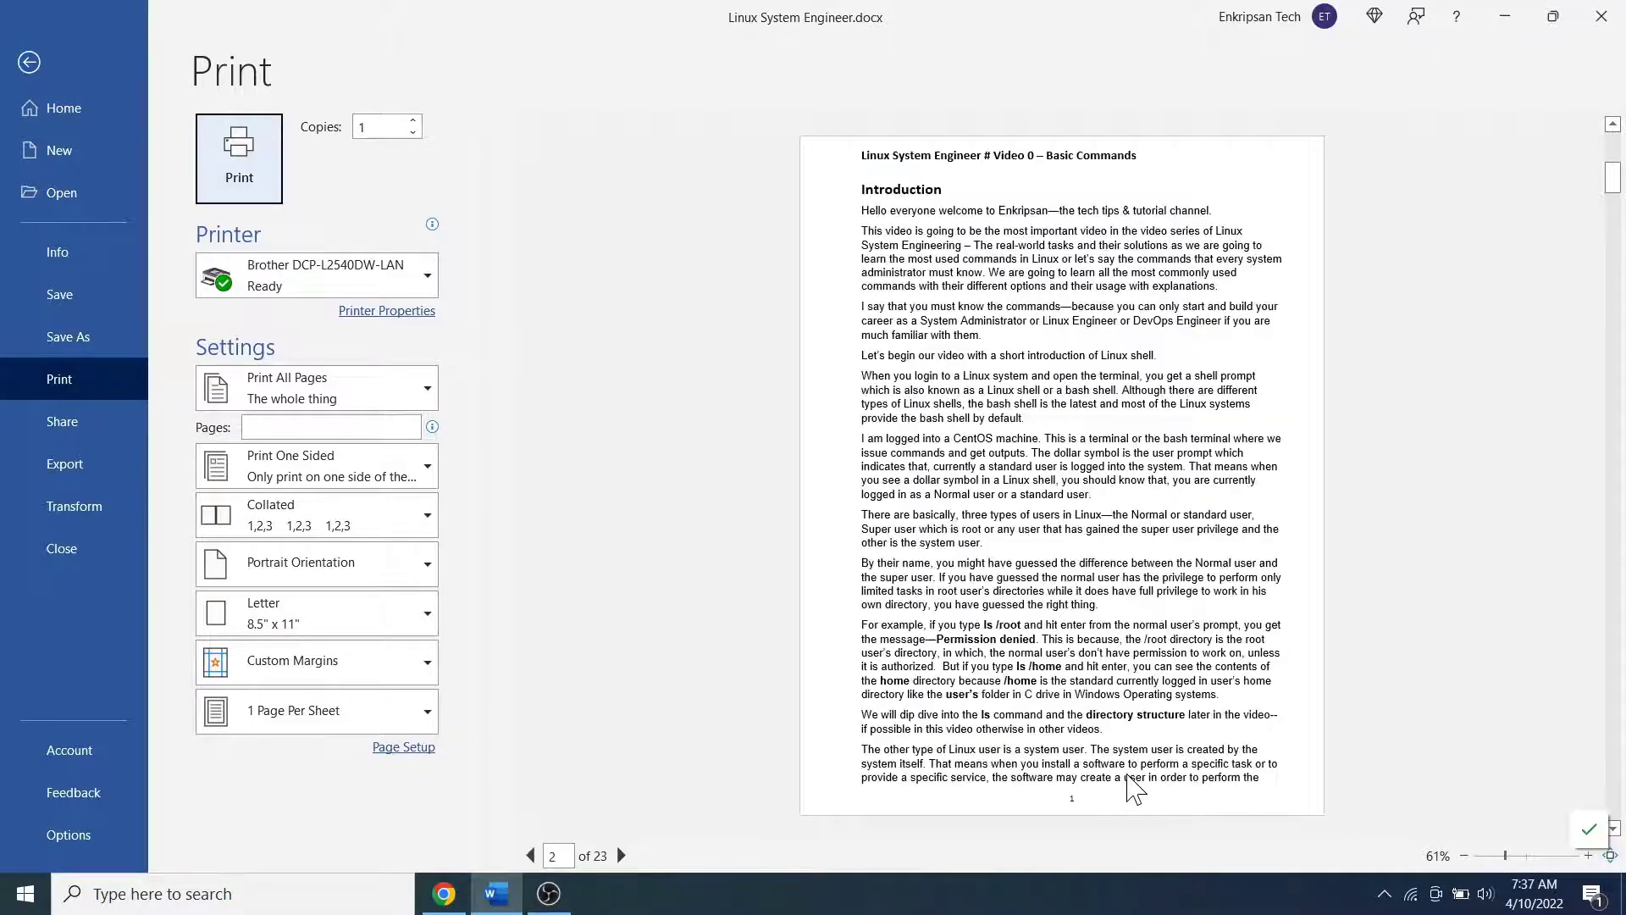
{"action": "scroll", "coordinate": [1113, 809], "scroll_direction": "down", "scroll_amount": 3}
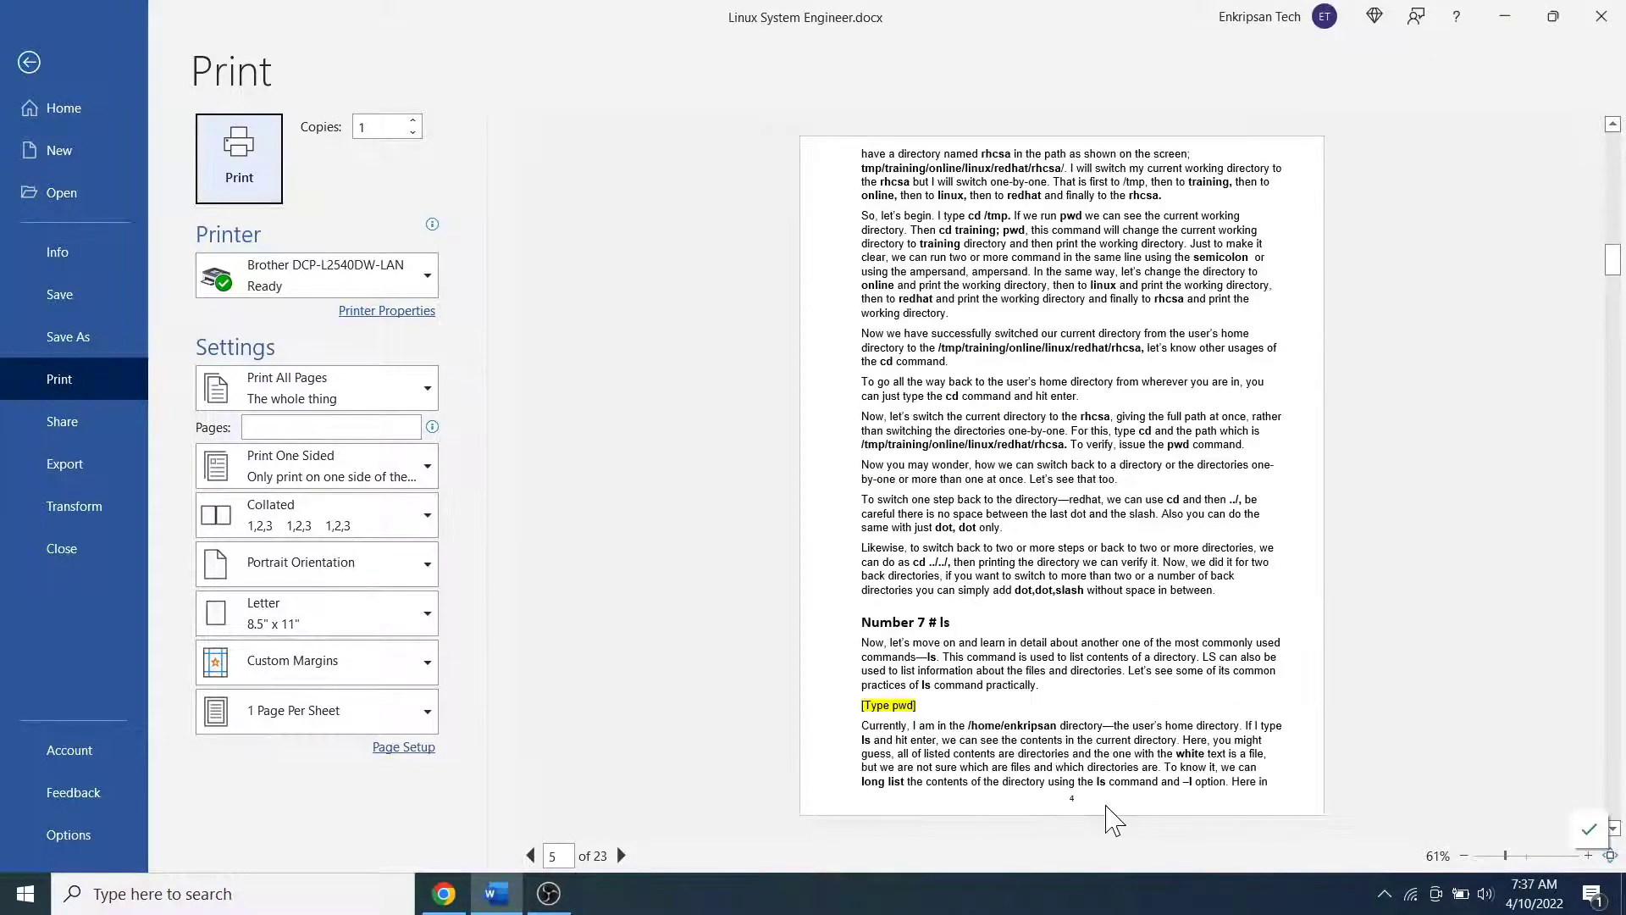
{"action": "scroll", "coordinate": [1113, 820], "scroll_direction": "down", "scroll_amount": 3}
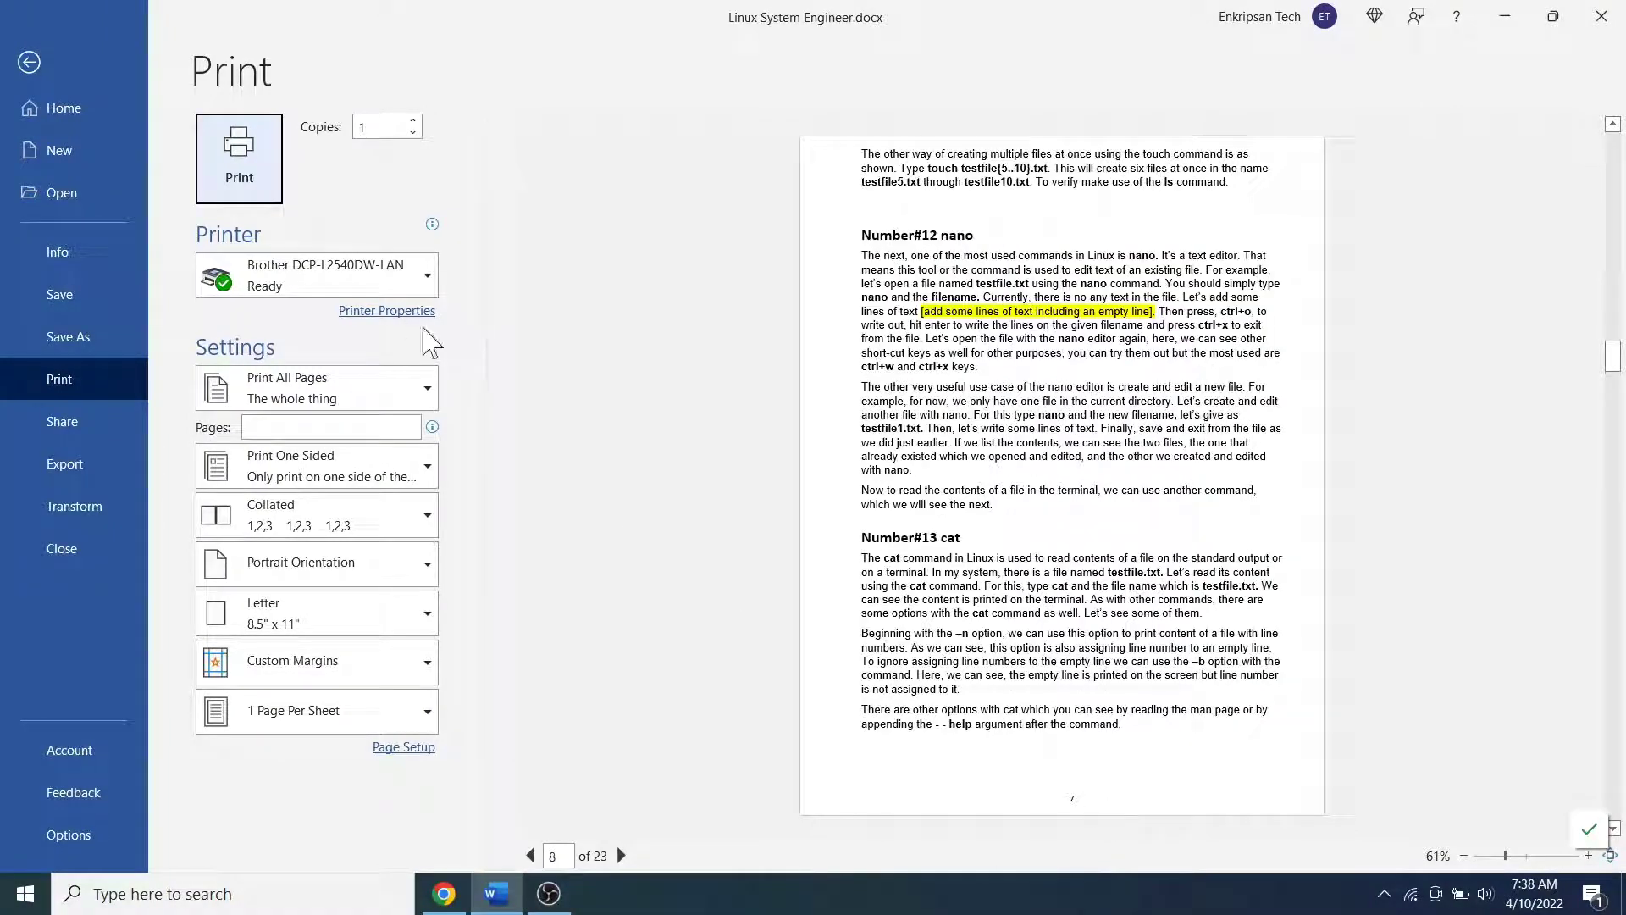
Exit the print preview and return to editing the document
{"action": "left_click", "coordinate": [26, 75]}
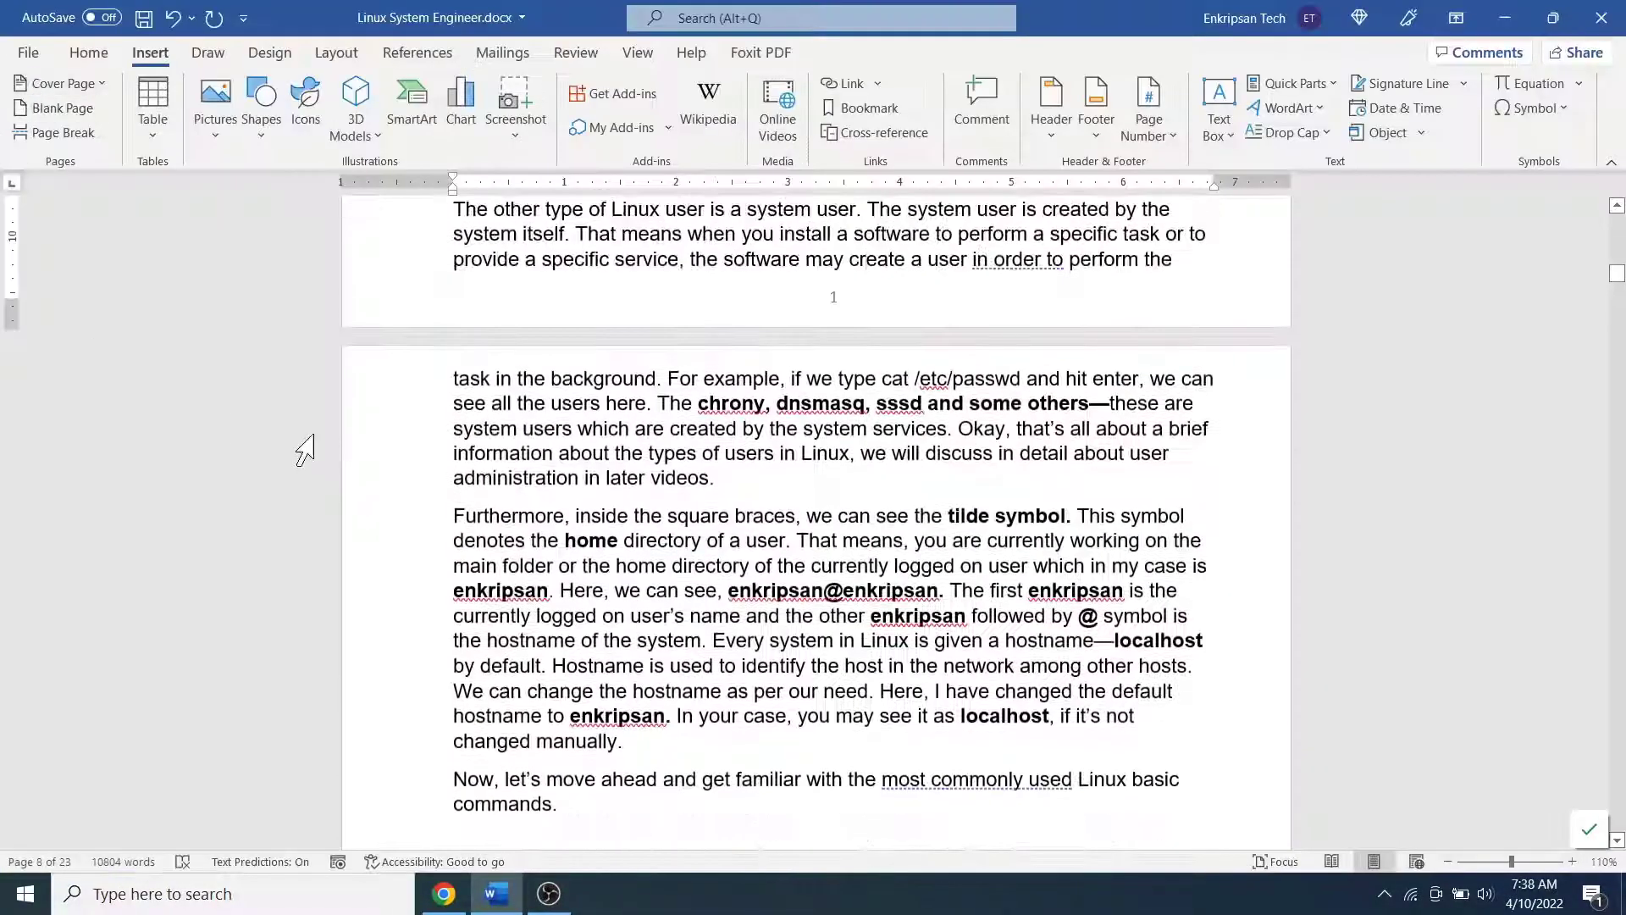